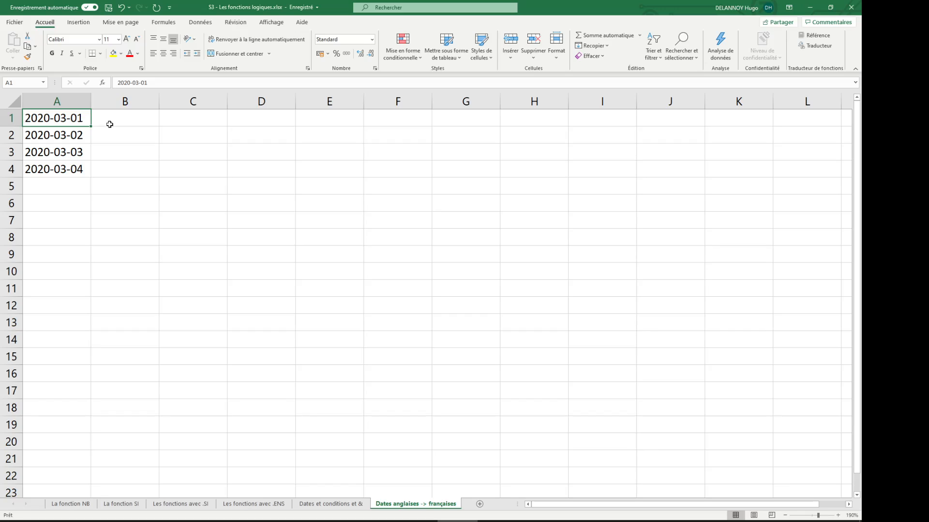
- Test the formula =SI(A1>01/01/2021;"vrai";) in cell C4, and clear the cell
left_click(292, 237)
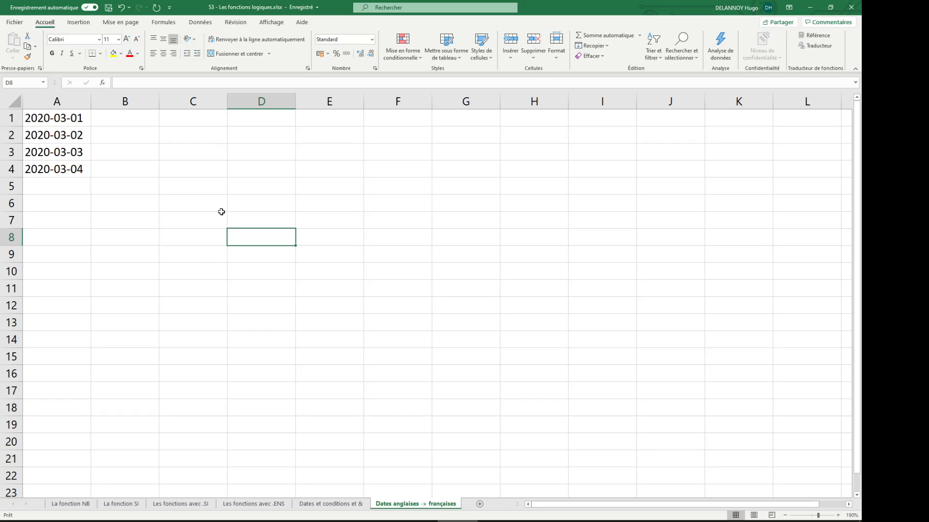
left_click(190, 167)
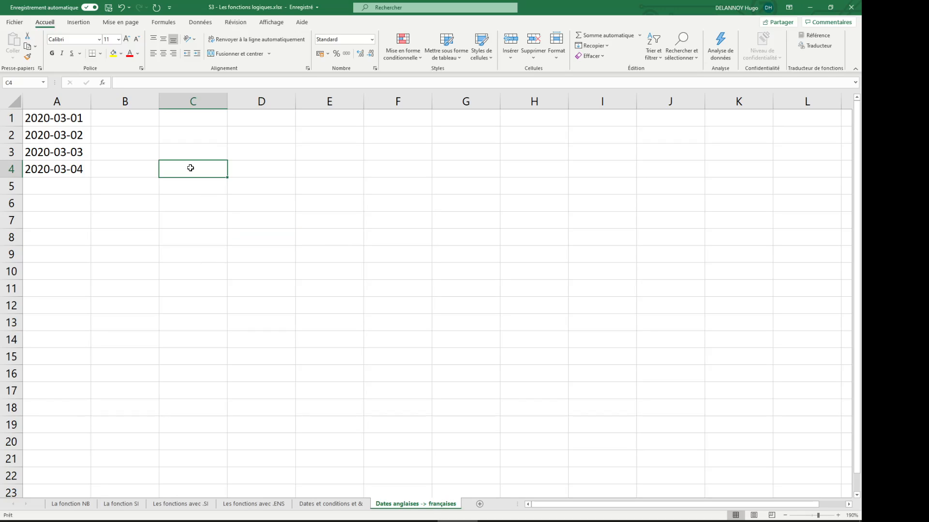
type("=si(")
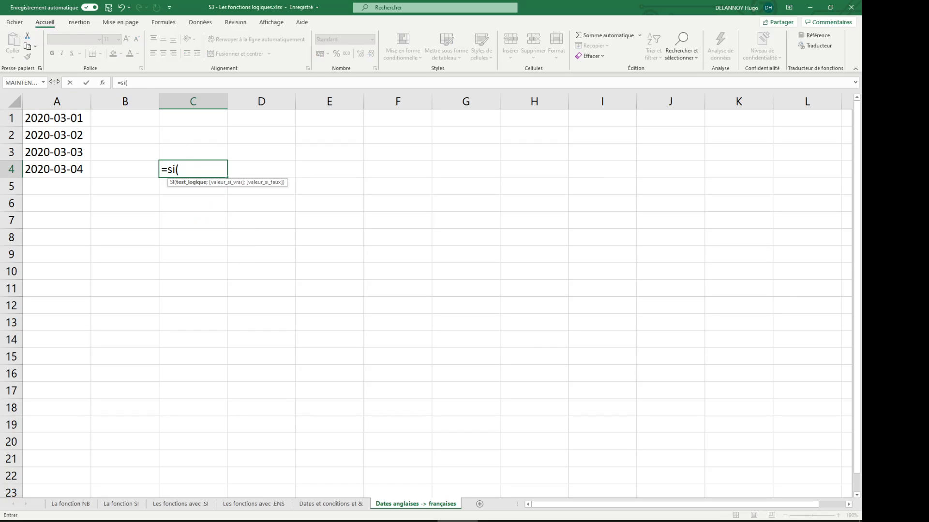
left_click(56, 121)
type(">")
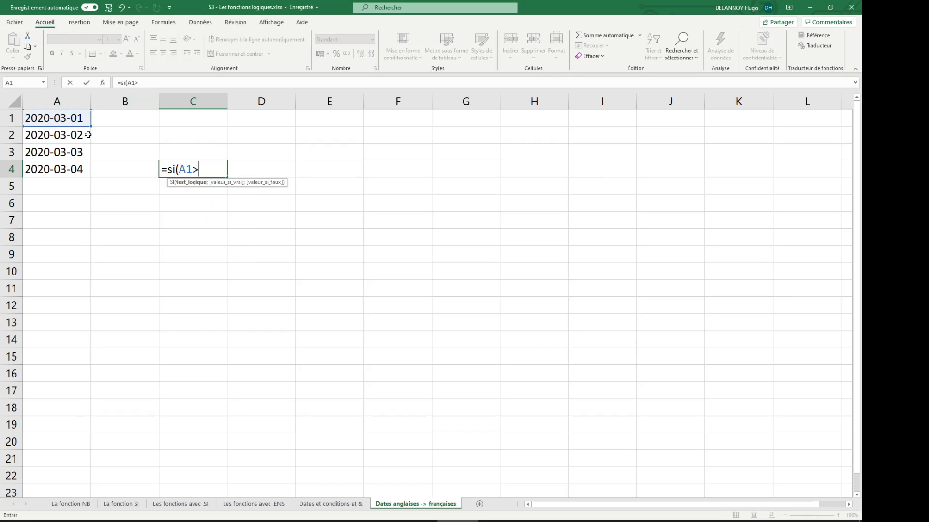
type("01/01/2021")
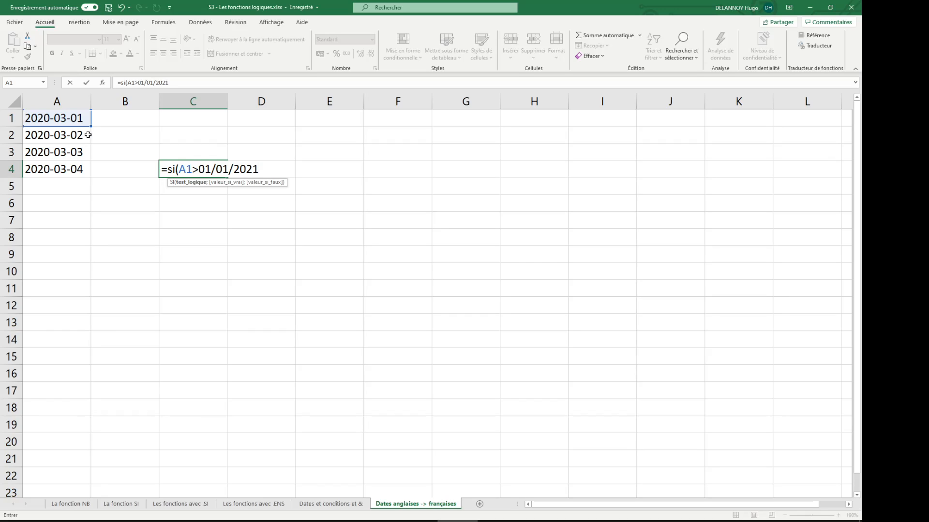
type(";\"vrai\";)")
key("Return")
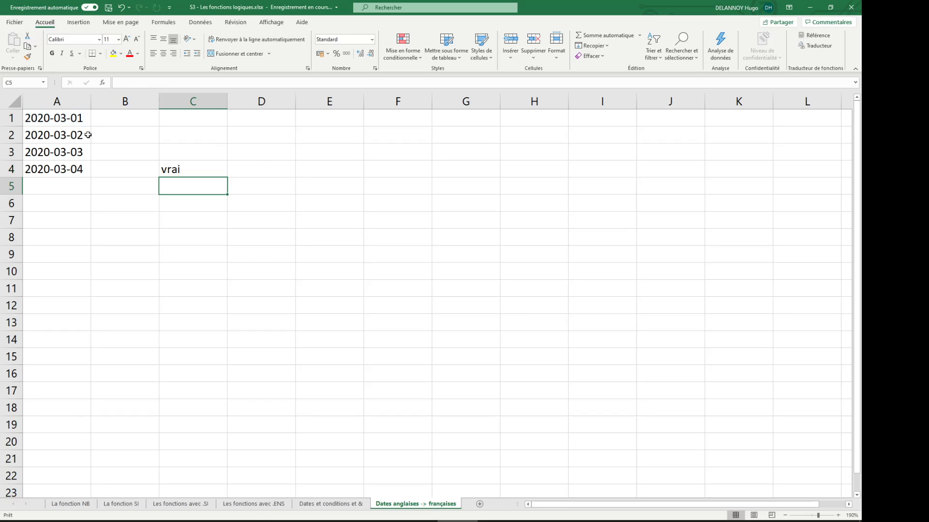
key("Up")
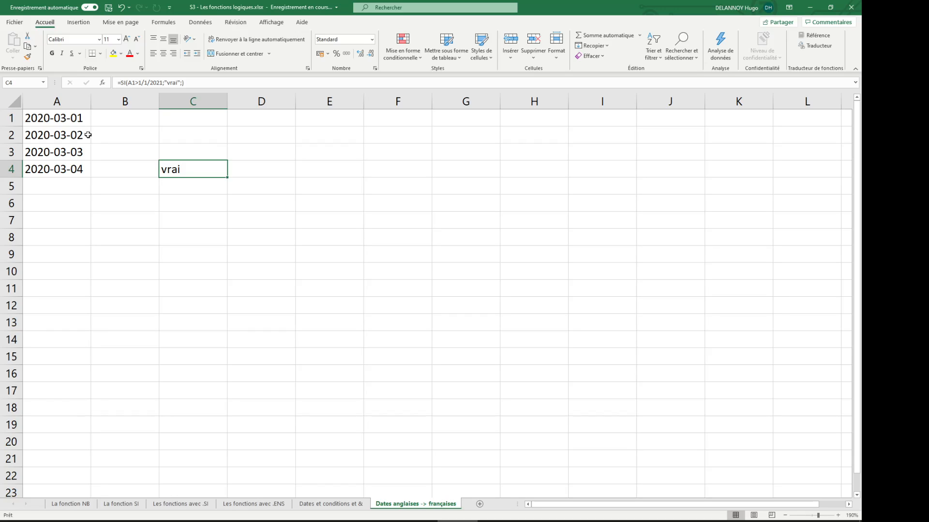
key("Delete")
key("Left")
key("Left")
key("Up")
key("Up")
key("Up")
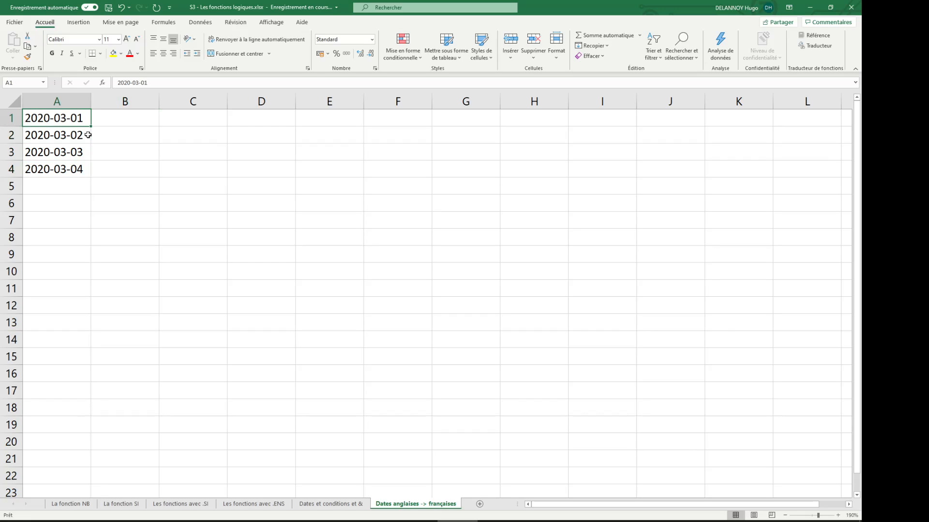
key("Down")
key("Down")
key("Down")
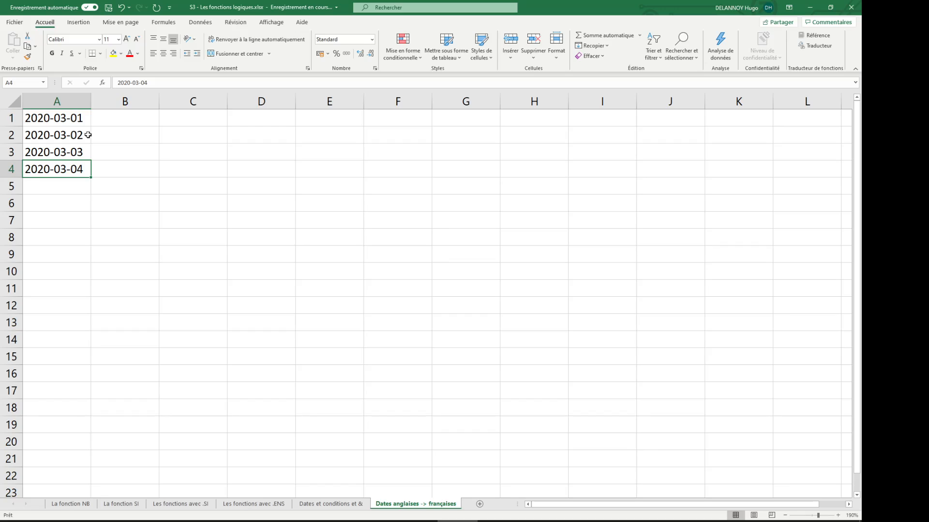
key("Right")
key("Right")
key("Right")
key("Right")
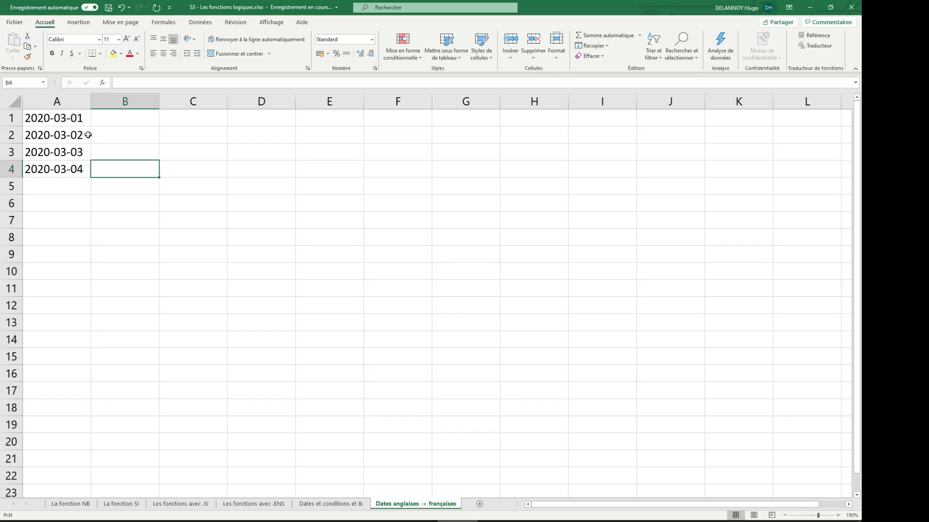
key("Right")
key("Left")
key("Left")
key("Left")
key("Left")
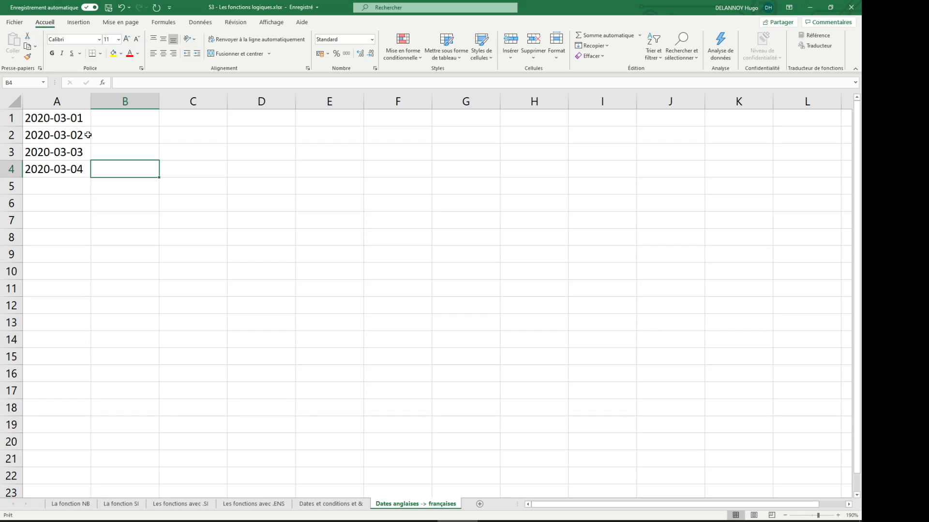
- Enter the date 01/03/2020 as a plain value in cell B1, and clear the cell
key("Up")
key("Up")
key("Up")
type("01/")
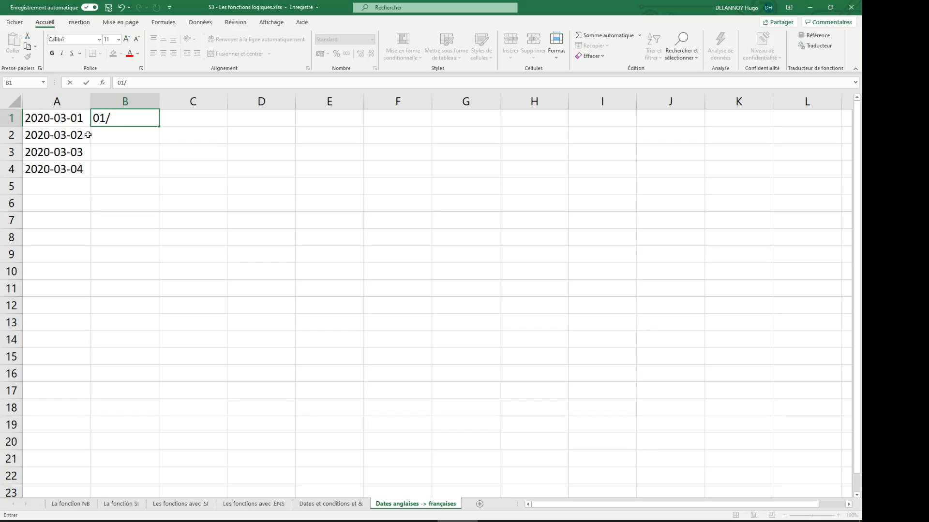
type("03/2020")
key("Return")
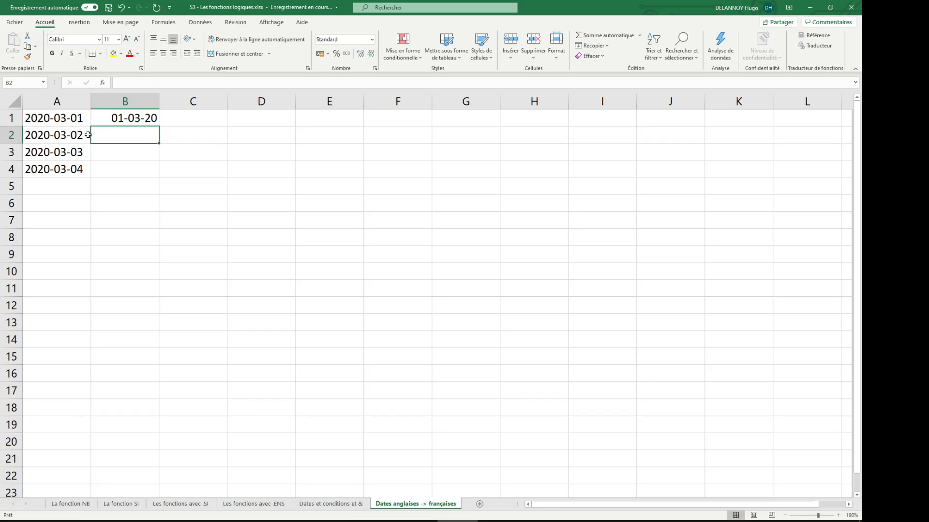
key("Up")
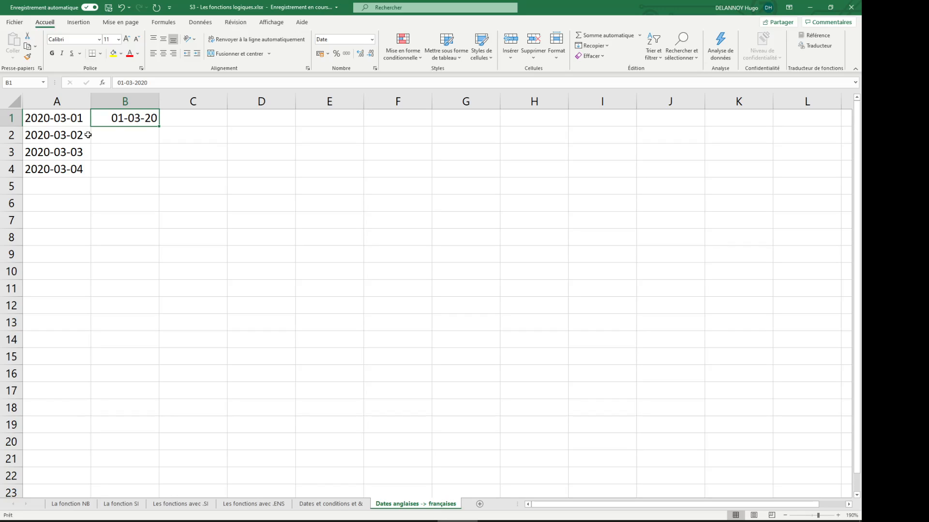
key("Delete")
- Enter the formula =DATE(2020;03;01) in cell B1
type("=date")
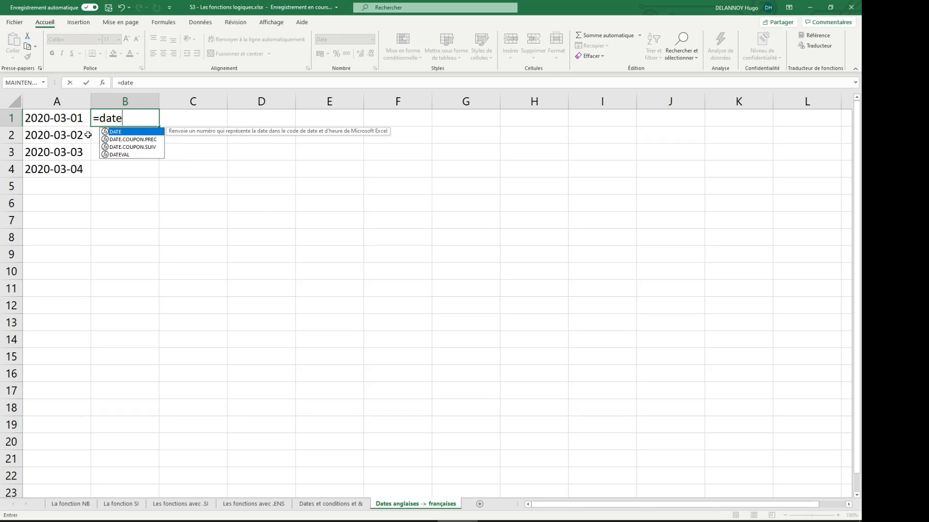
key("Tab")
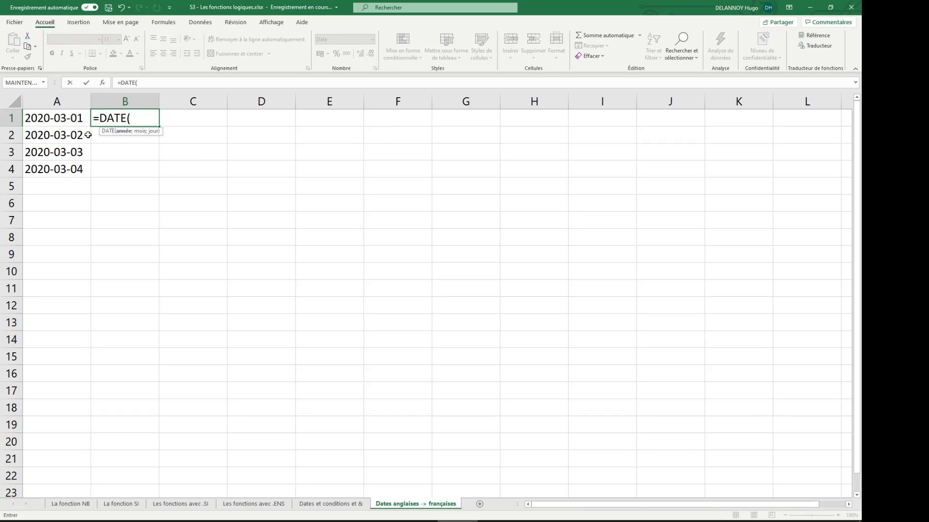
type("2020;03")
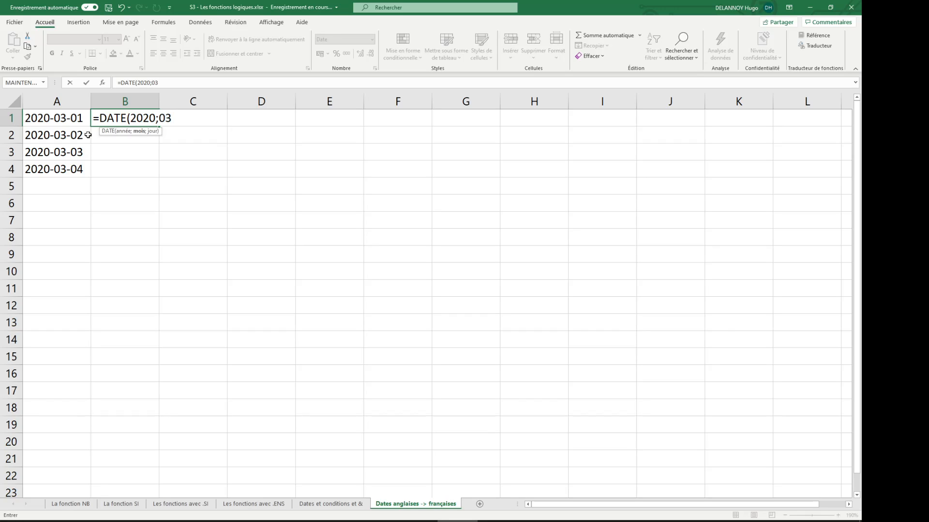
type(";01")
key("Return")
key("Up")
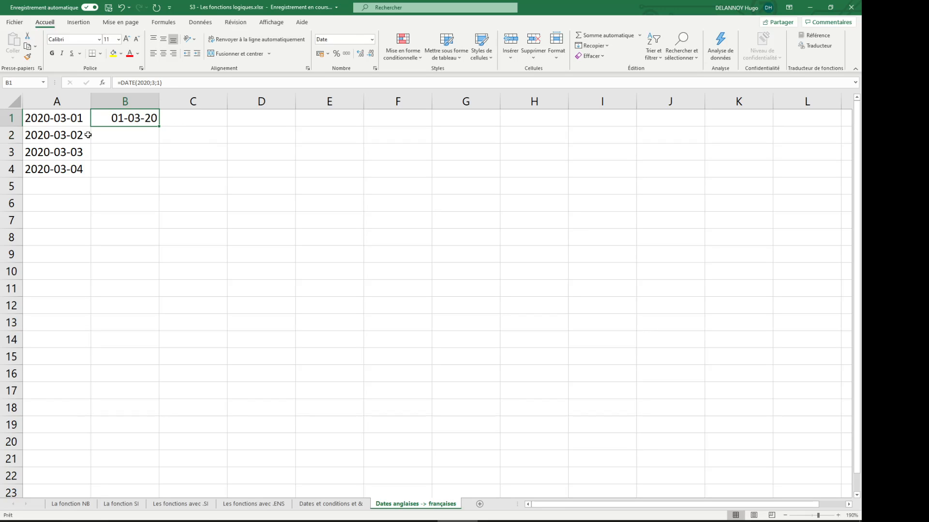
- Review the year, month and day arguments of the DATE formula in cell B1
key("Down")
key("Up")
key("Down")
key("Up")
double_click(144, 120)
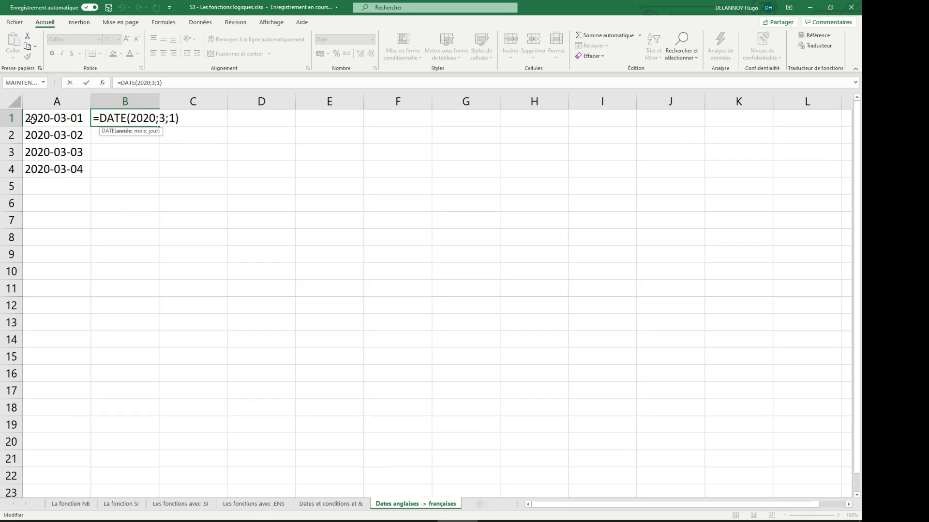
key("ctrl+Return")
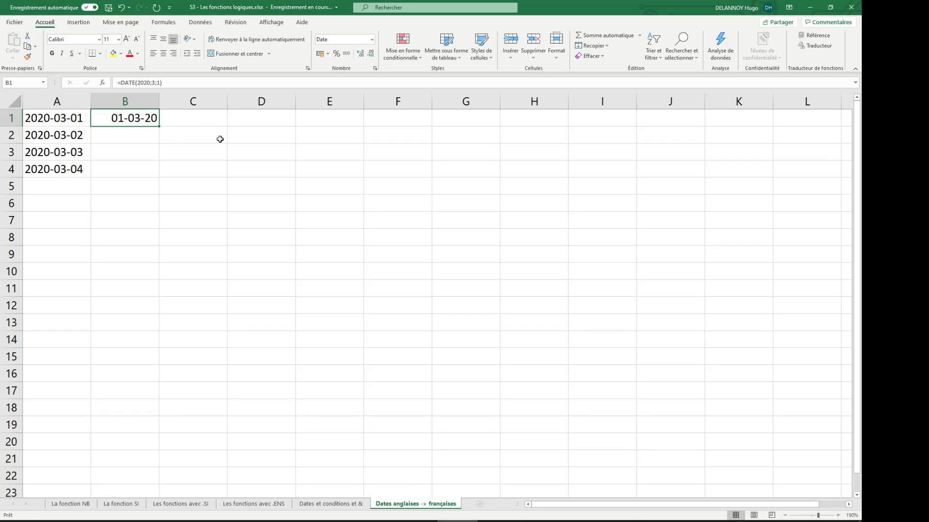
left_click(233, 121)
type("=s")
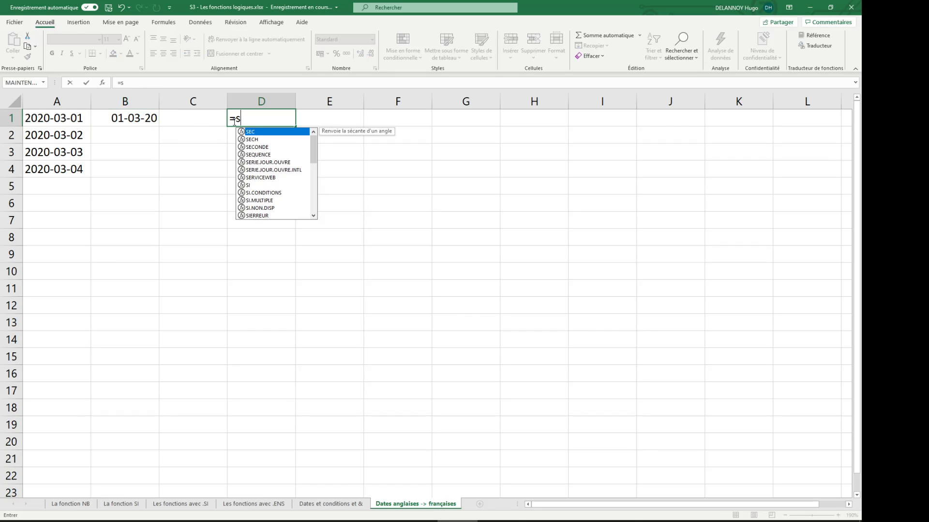
type("txt")
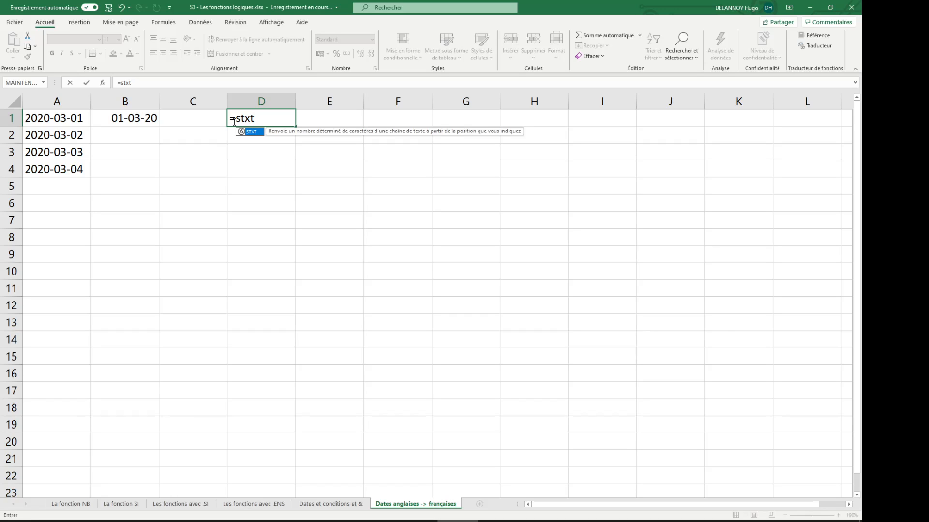
type("(")
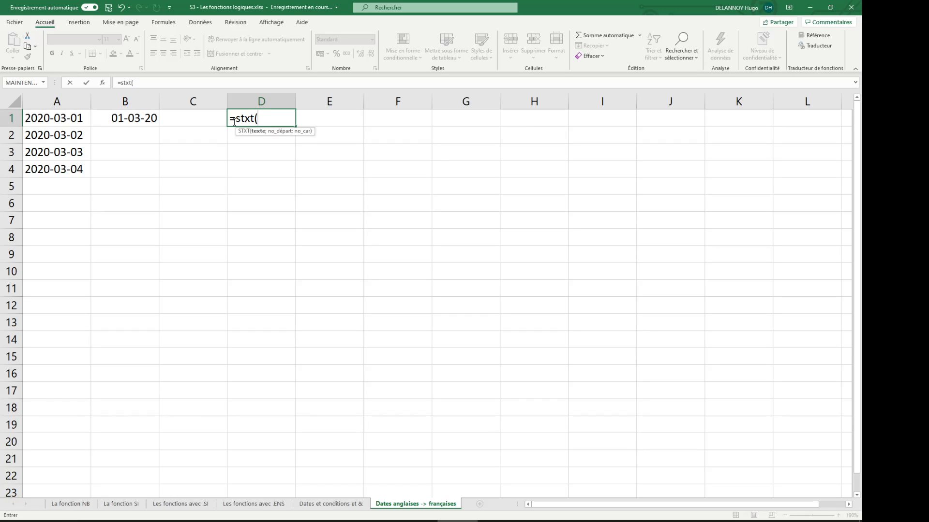
left_click(54, 120)
mouse_move(257, 521)
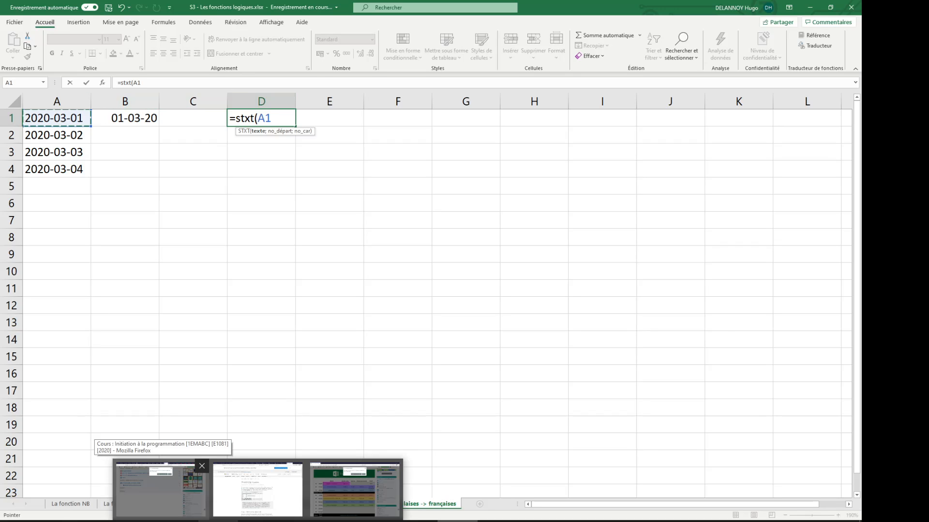
key("Escape")
- Apply the Standard number format to the date in cell B1, and undo it
left_click(63, 123)
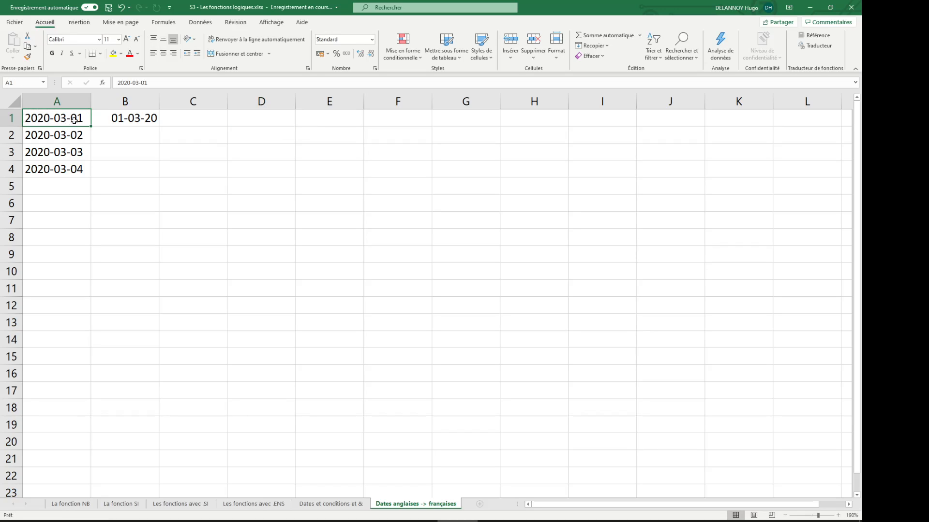
left_click(119, 119)
left_click(372, 40)
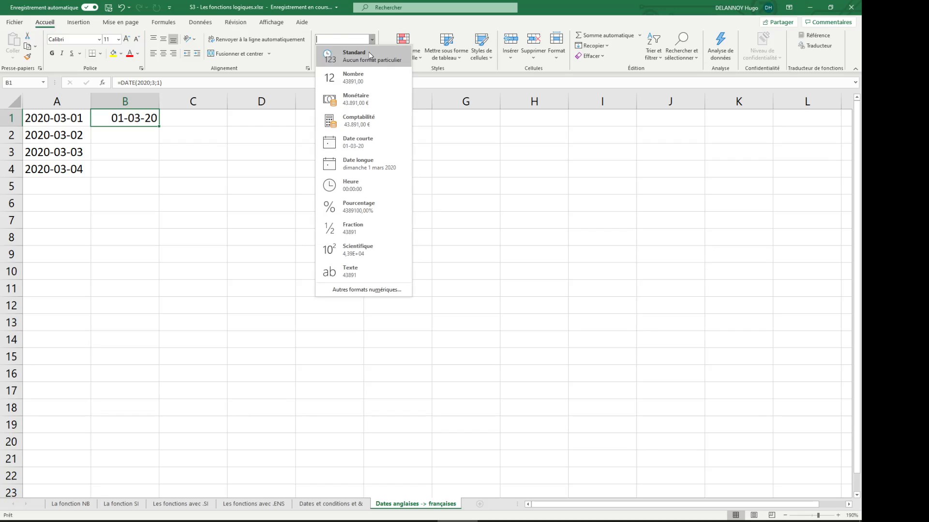
left_click(338, 55)
key("ctrl+z")
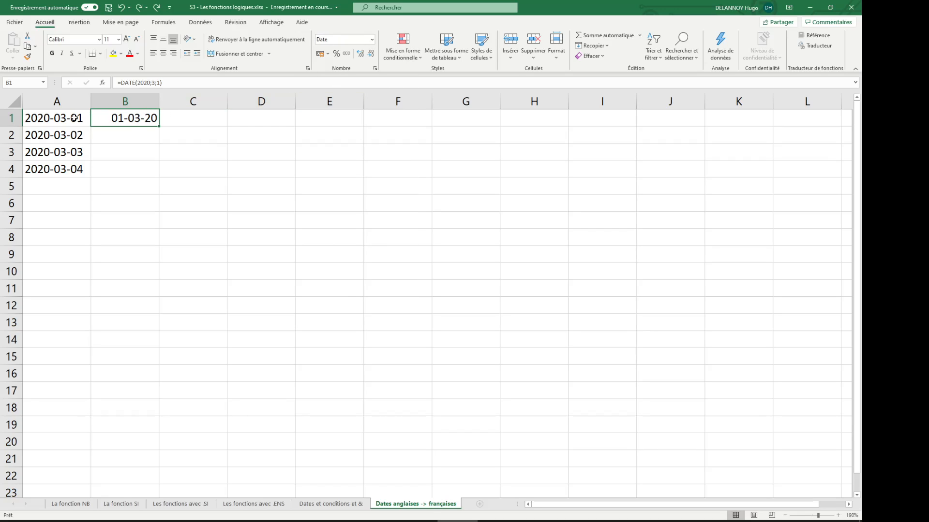
left_click(75, 118)
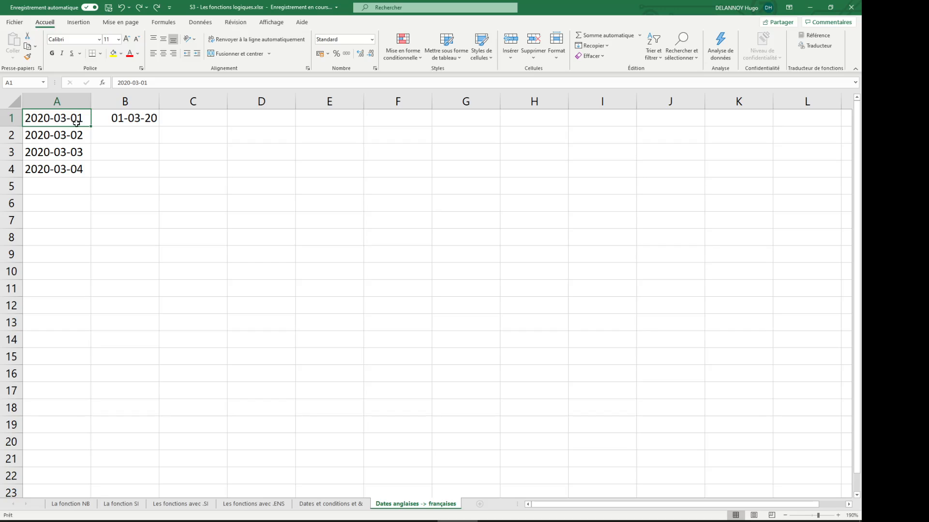
left_click(113, 123)
left_click(75, 125)
- Extract the year from the date text in A1 with the formula =STXT(A1;1;4) in cell D1
left_click(234, 121)
type("=")
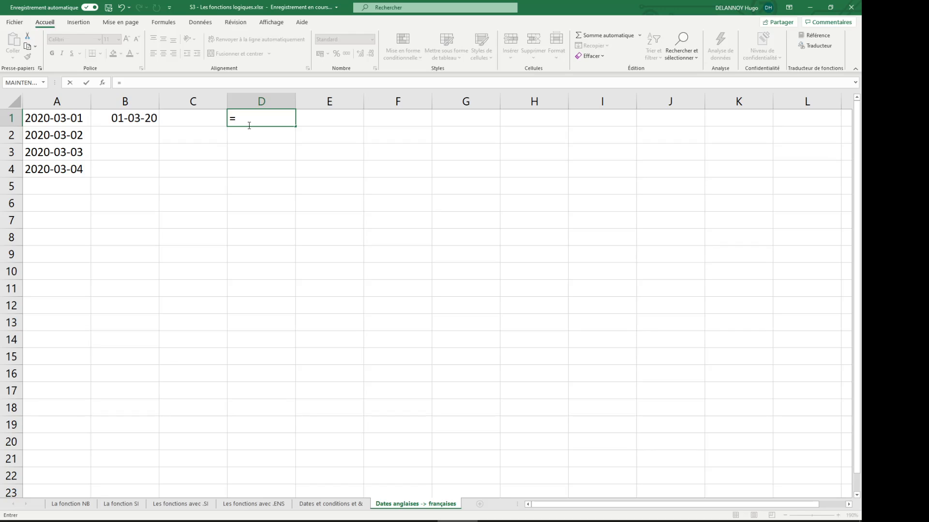
type("stxt")
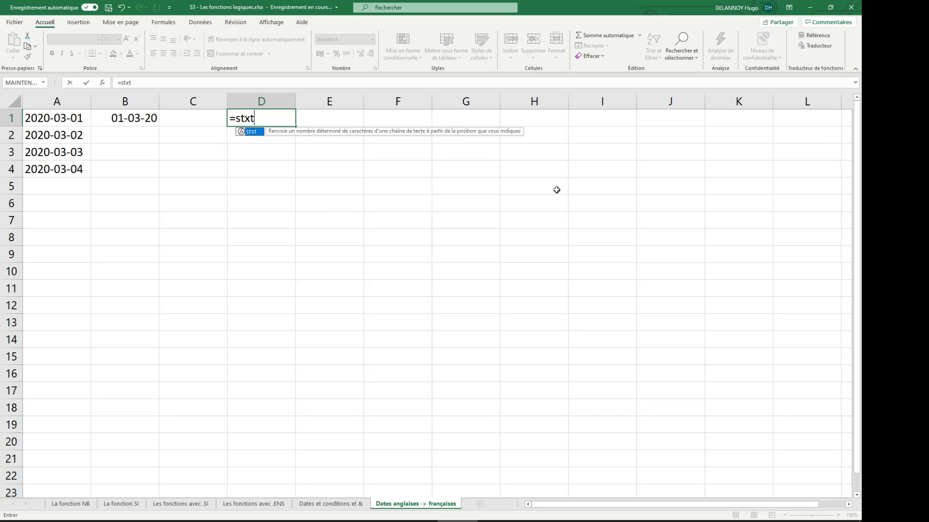
type("(")
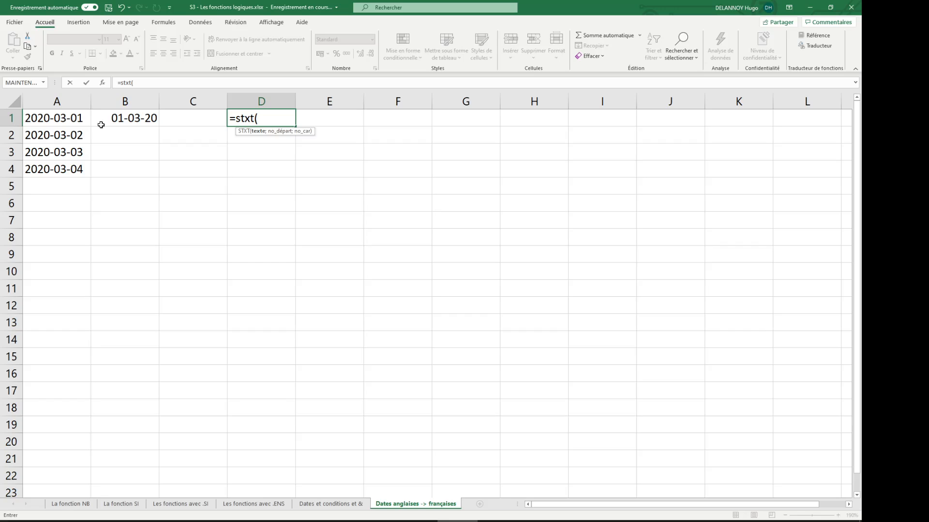
left_click(67, 119)
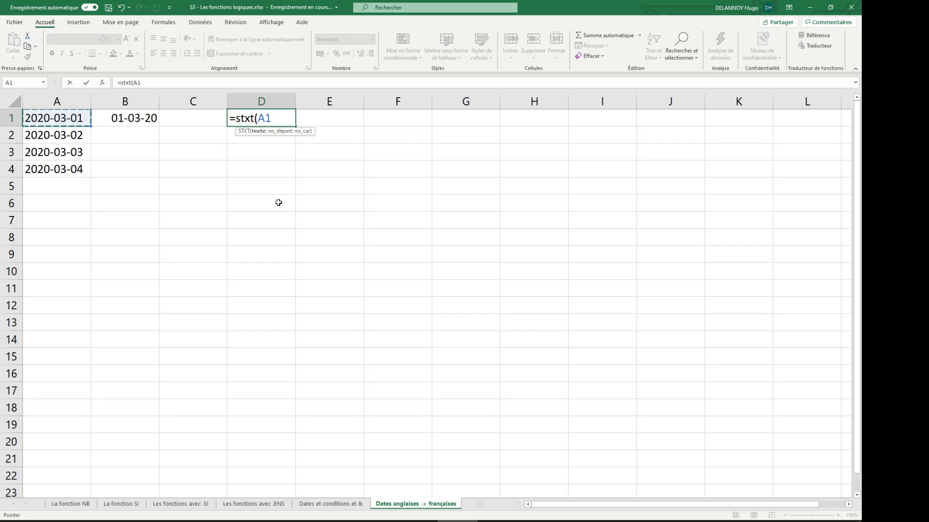
type(";1")
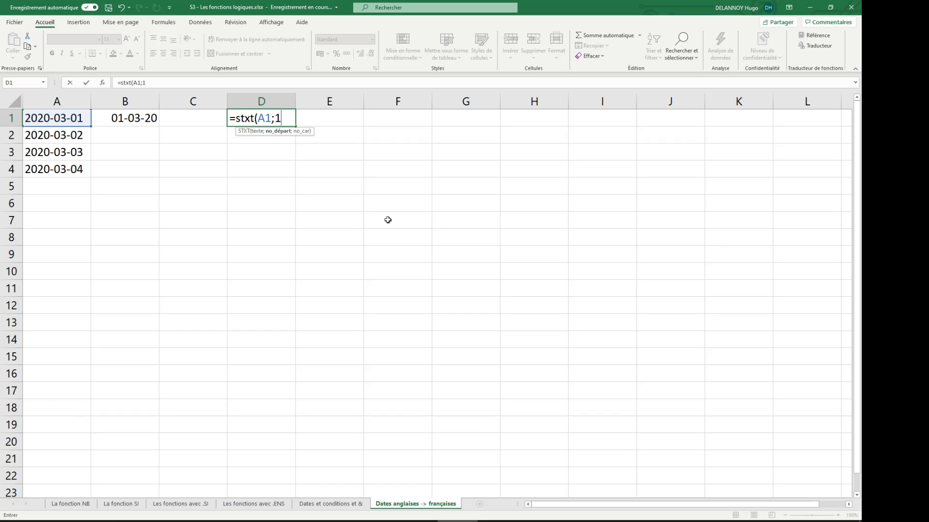
type(";4)")
key("Return")
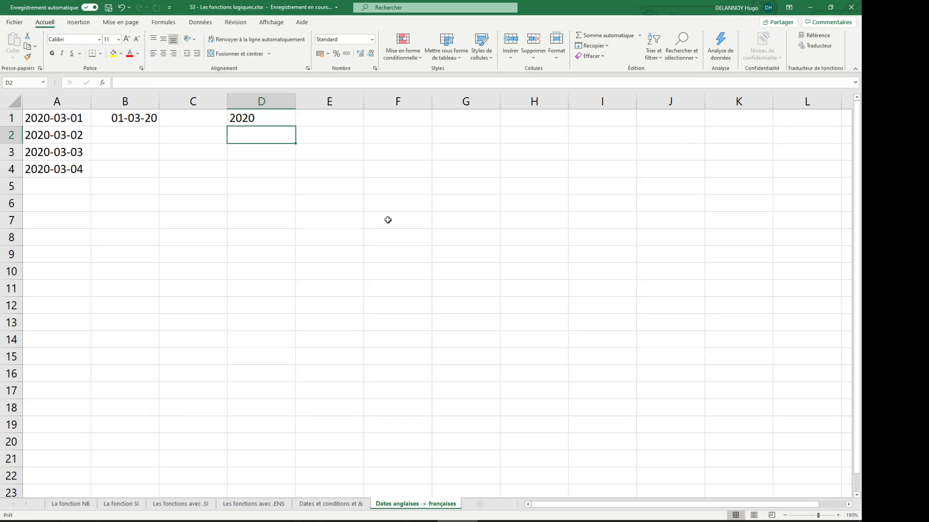
- Extract the month from the date text in A1 with the formula =STXT(A1;6;2) in cell D2
type("=")
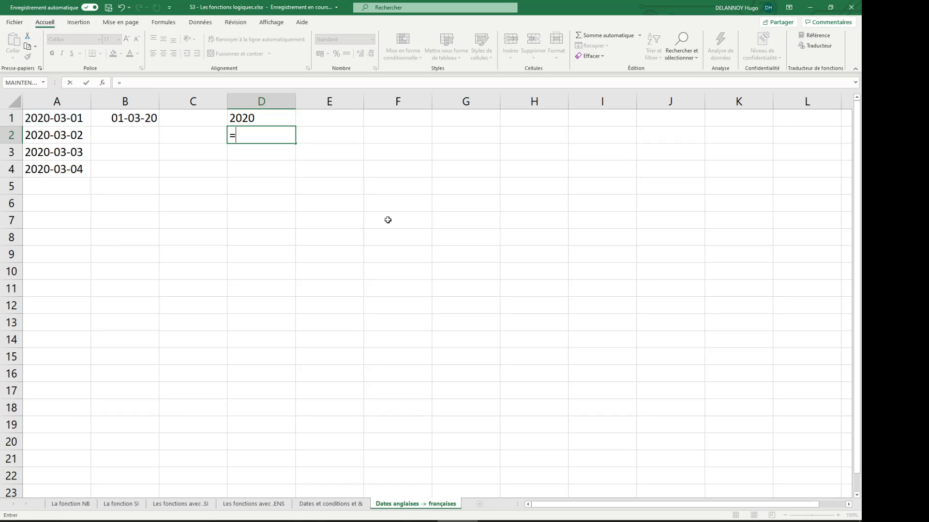
type("stxt(")
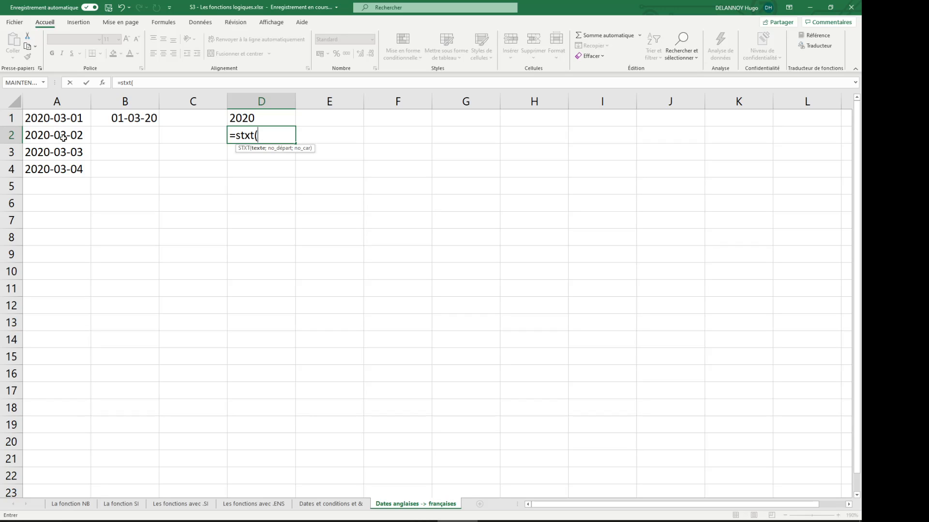
left_click(69, 120)
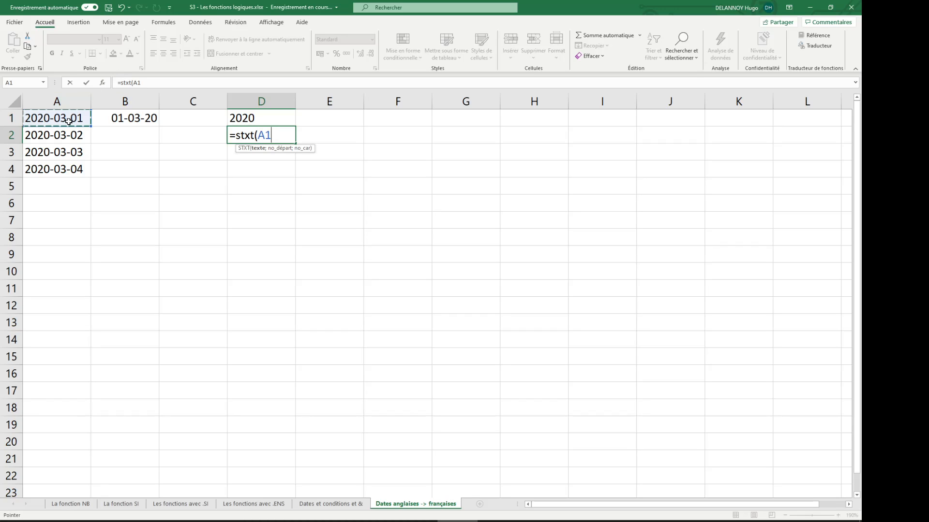
type(";6;2")
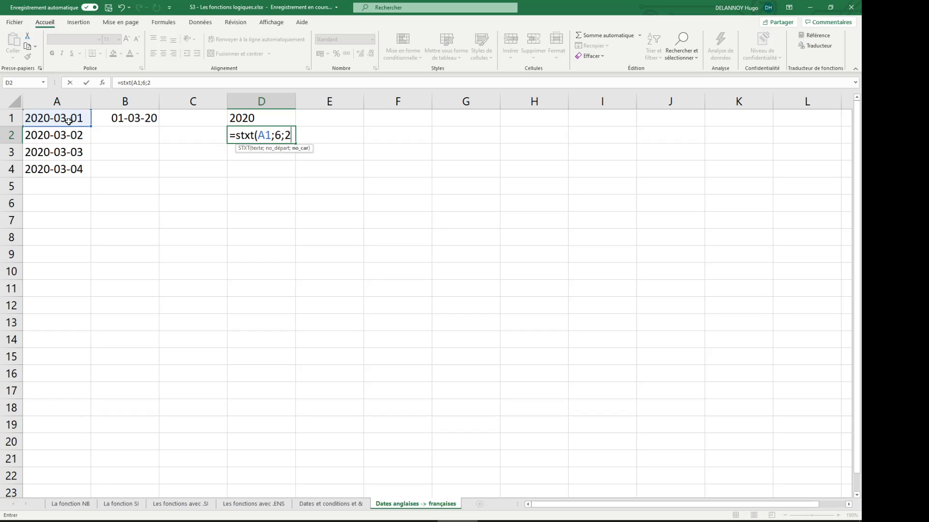
key("Return")
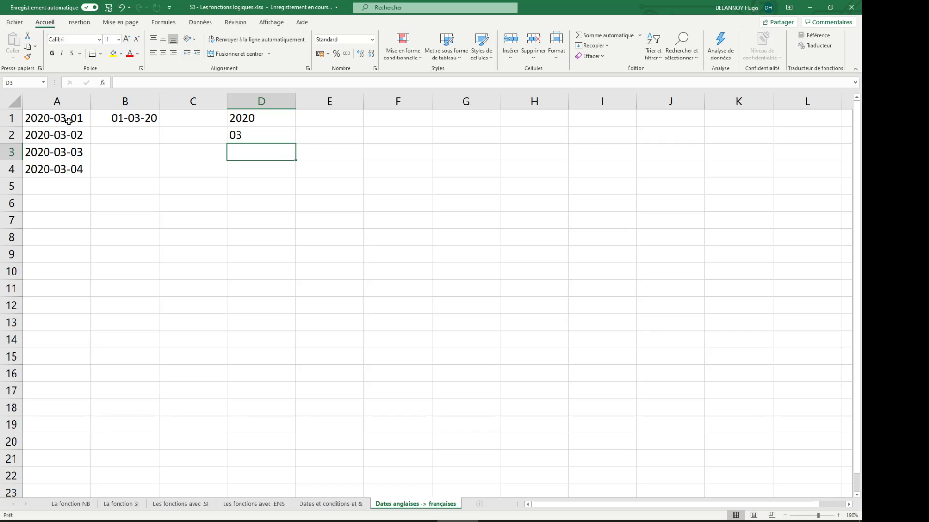
- Extract the day from the date text in A1 with the formula =STXT(A1;9;2) in cell D3
type("=stxt(")
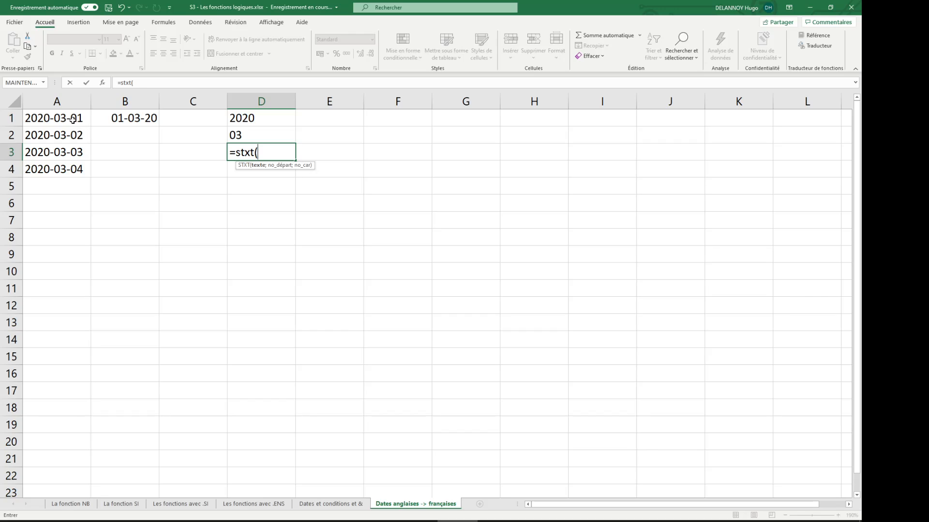
left_click(79, 120)
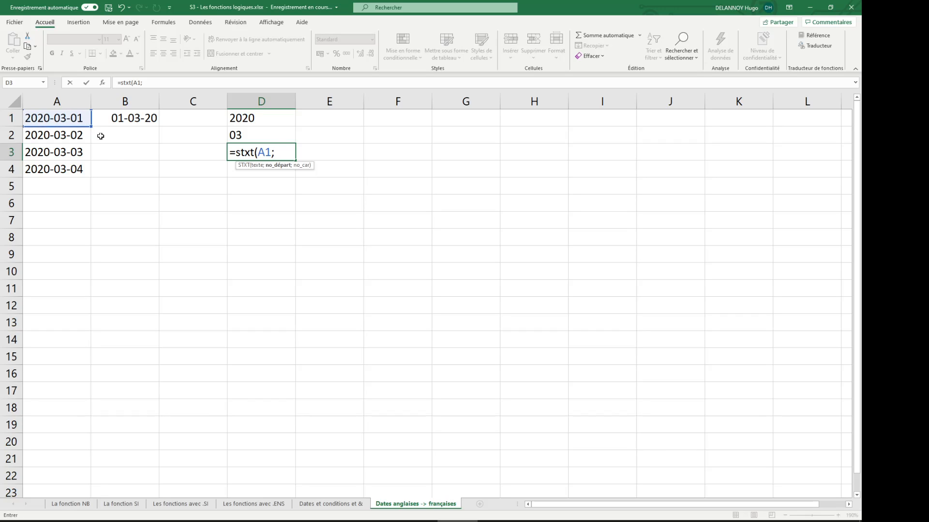
type("9;2)")
key("Return")
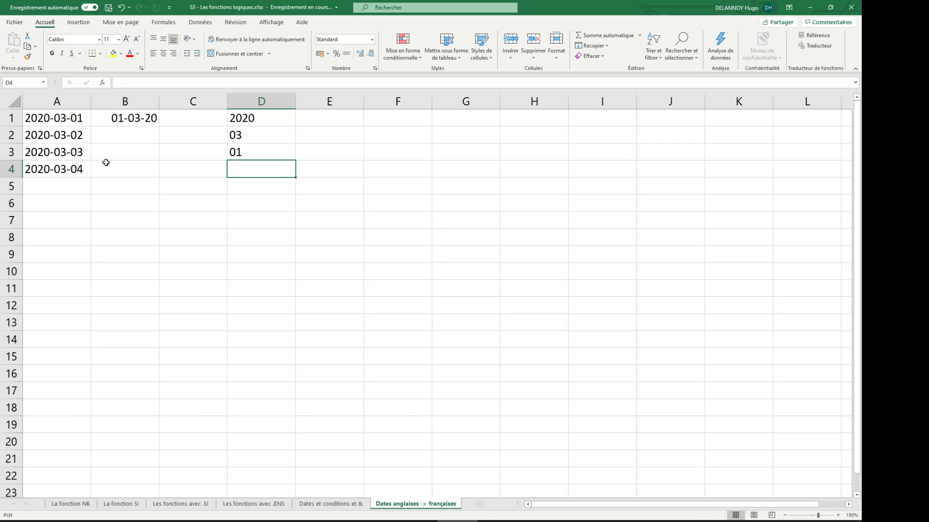
- Replace the year argument of the DATE formula in cell B1 with STXT(A1;1;4)
left_click(112, 120)
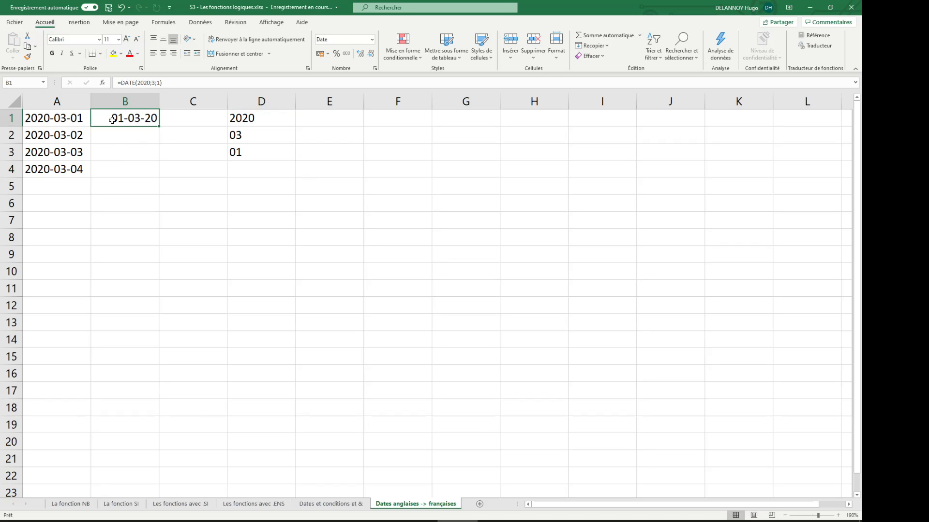
left_click(161, 85)
double_click(147, 120)
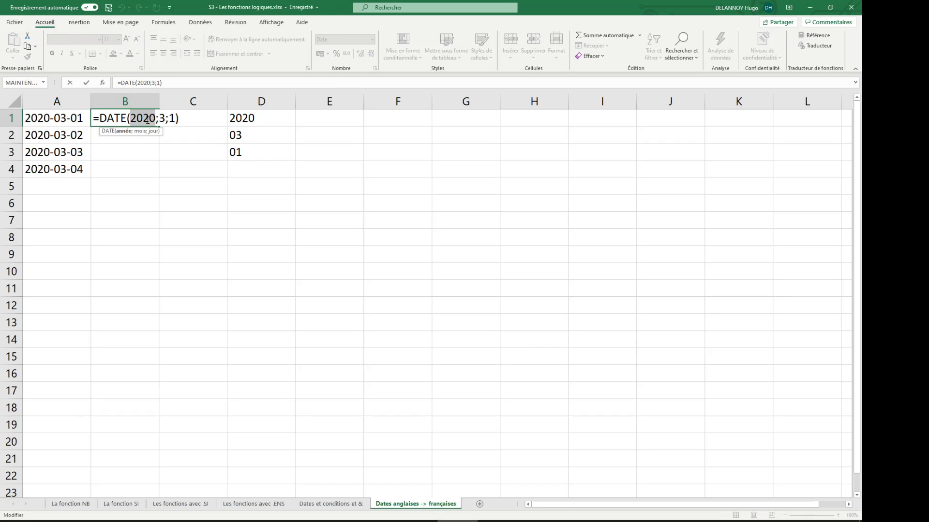
type("stxt(")
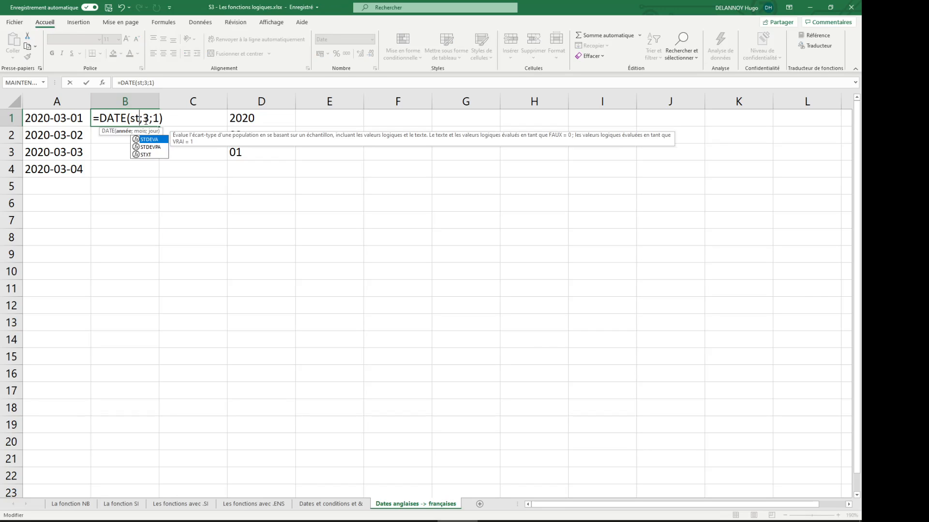
left_click(59, 118)
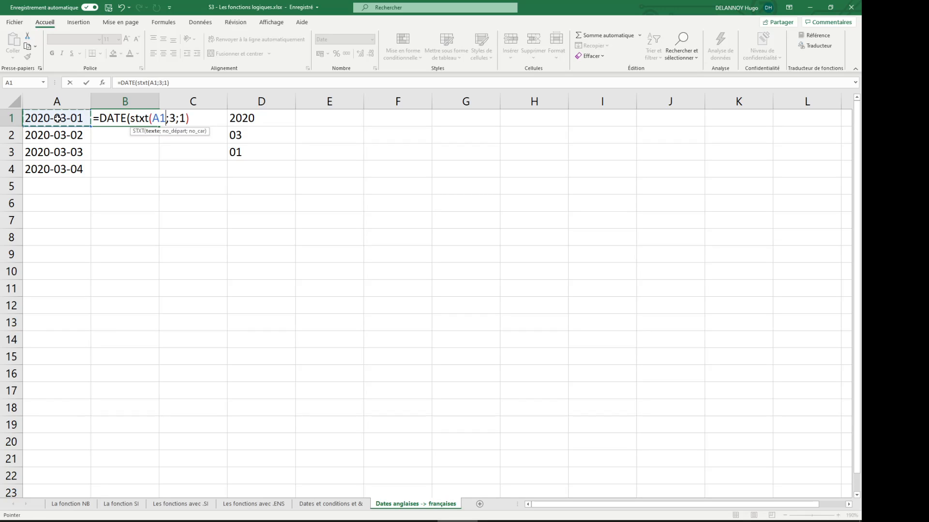
type(";1")
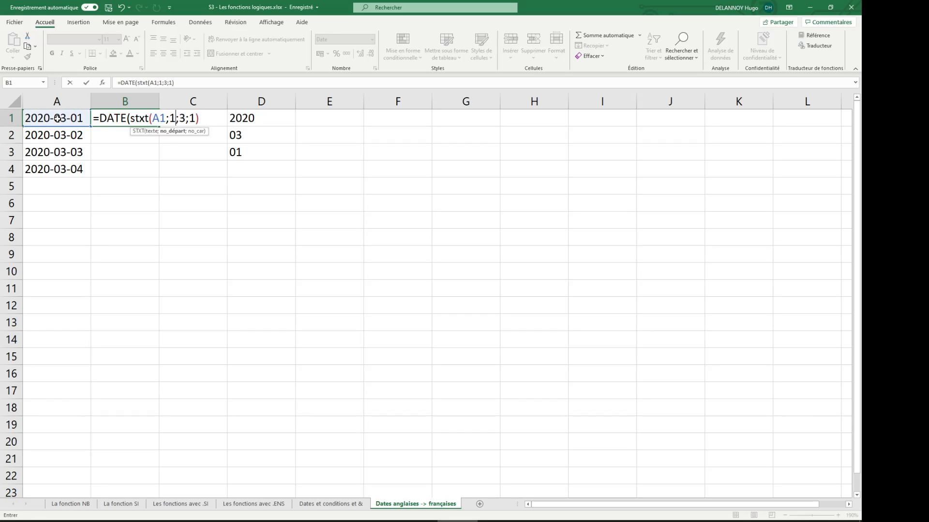
type(";4);")
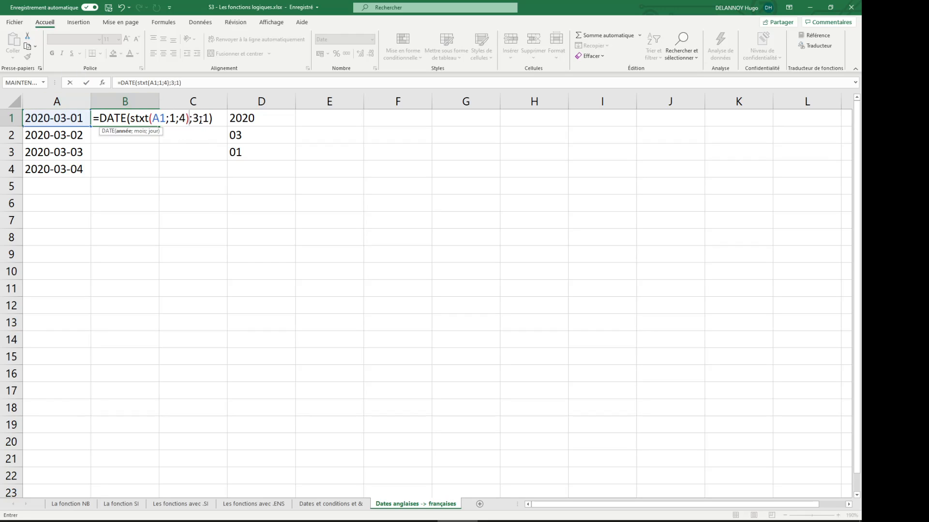
- Replace the month argument of the DATE formula in cell B1 with STXT(A1;6;2) and validate the formula
left_click(199, 119)
key("BackSpace")
type("stxt(")
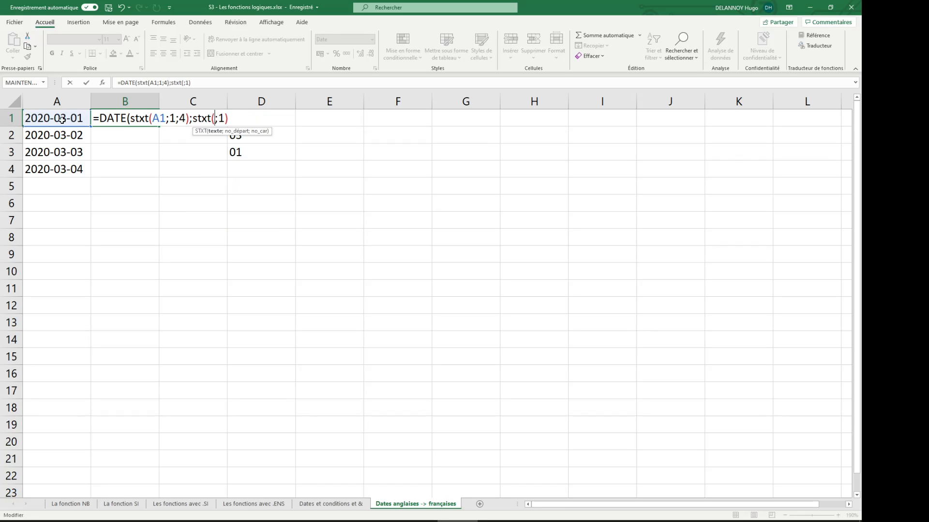
left_click(54, 120)
type(";6")
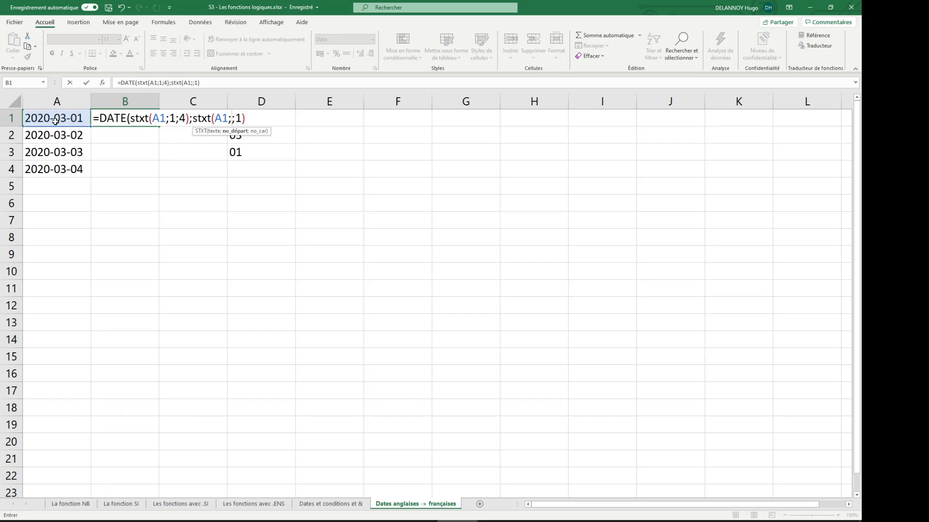
type(";2)")
key("Tab")
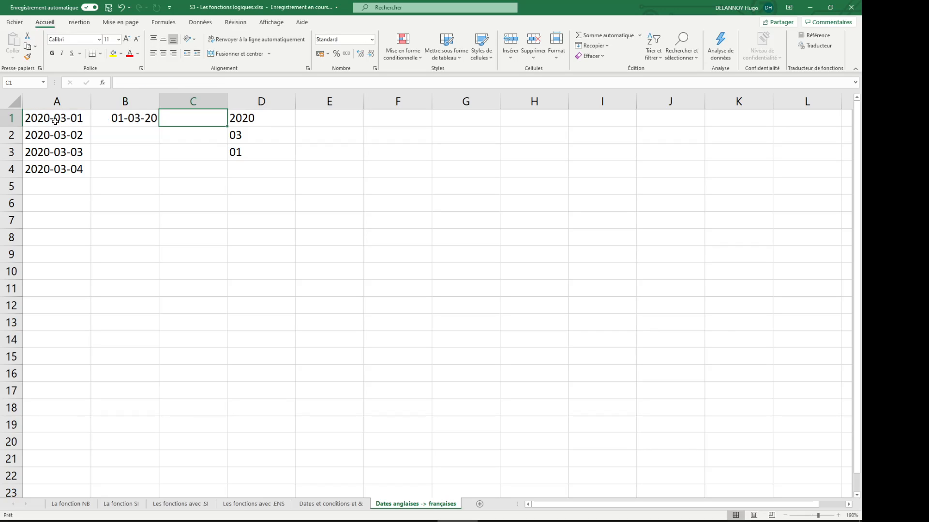
- Replace the day argument of the DATE formula in cell B1 with STXT(A1;9;2) and validate the formula
key("Left")
key("F2")
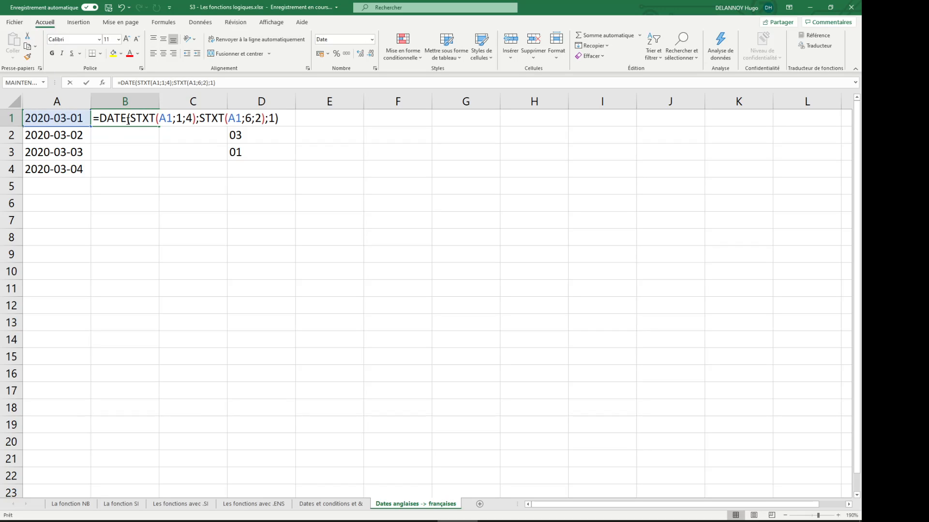
left_click(266, 120)
key("Delete")
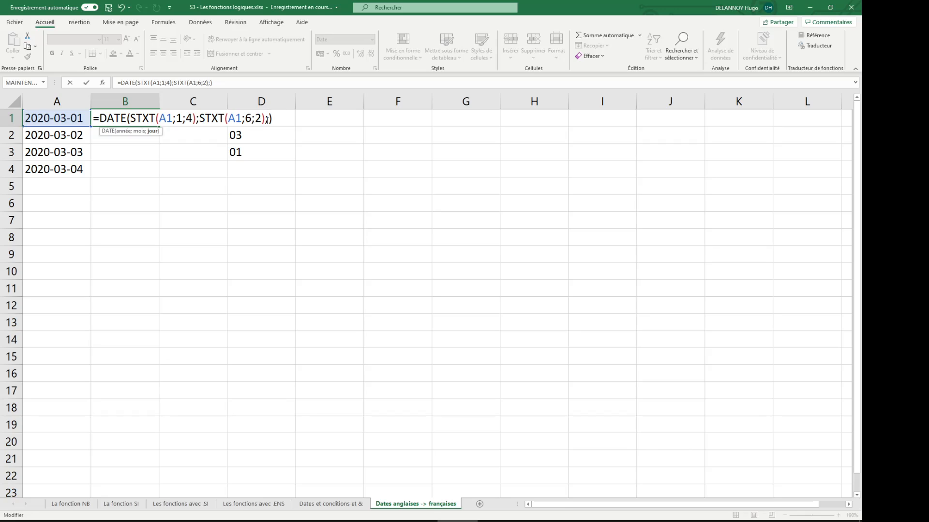
type("stxt(")
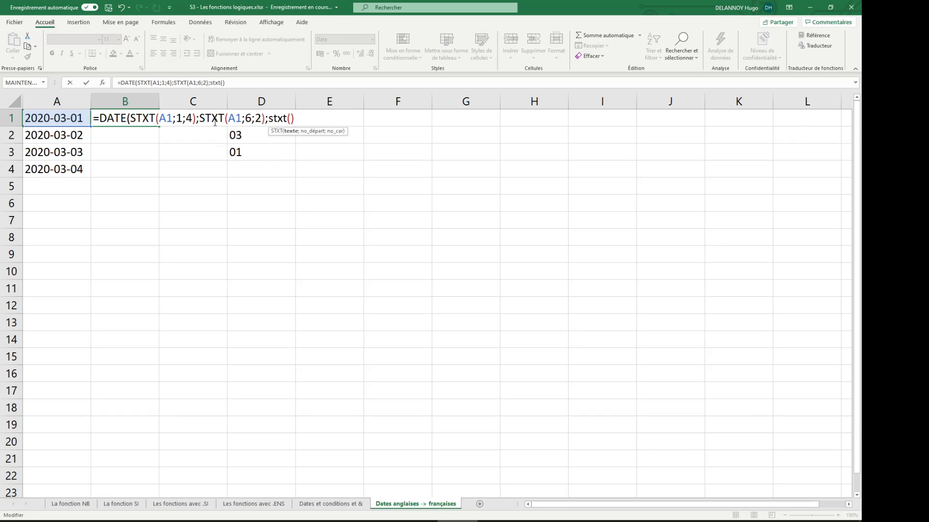
left_click(70, 120)
type(";9;2")
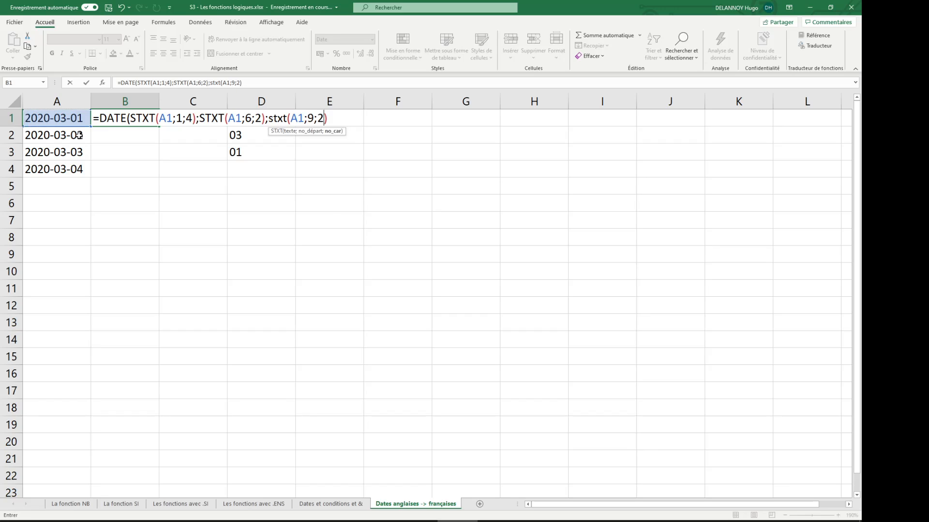
type("))")
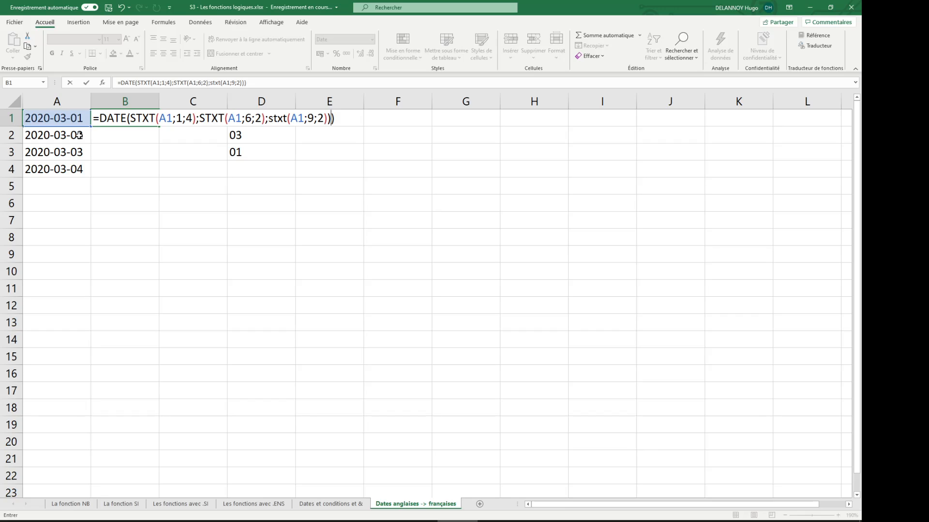
key("Return")
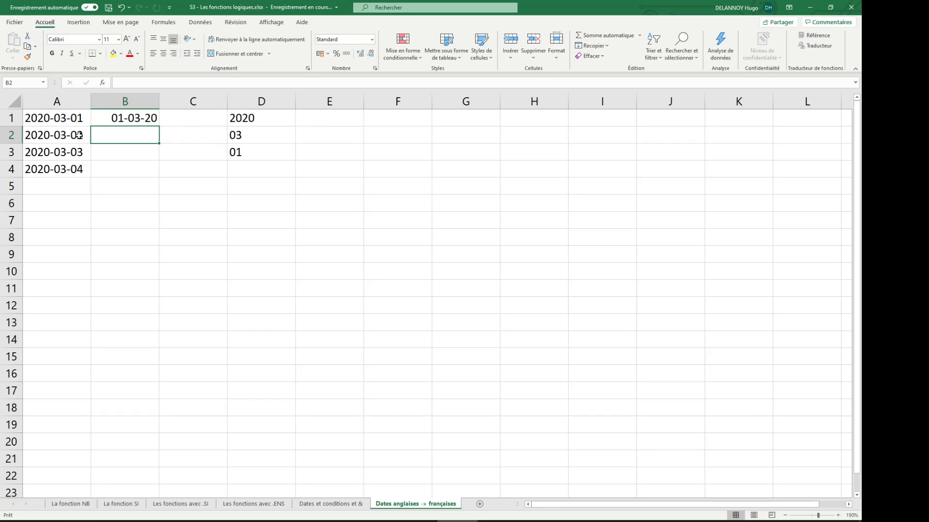
- Fill the DATE formula from B1 down to B4 and compare B1 with the original text in A1
key("Up")
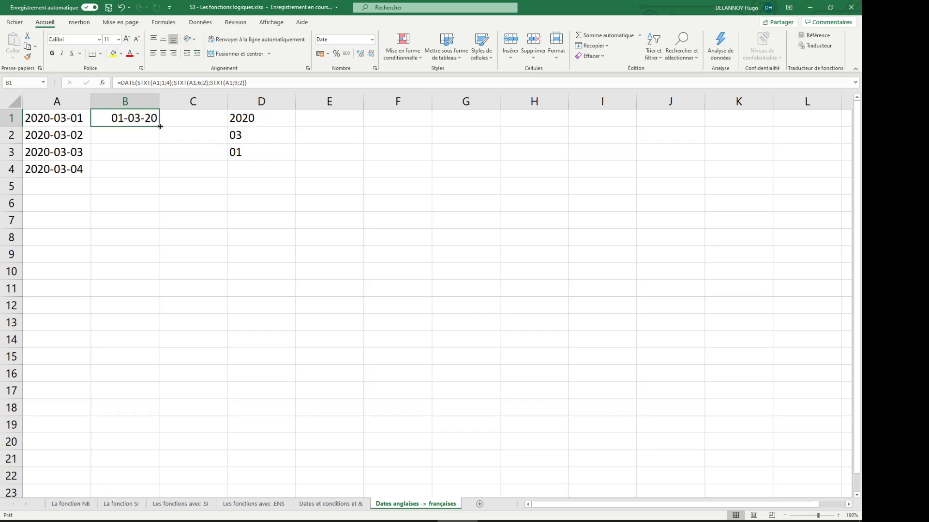
left_click_drag(160, 127, 155, 175)
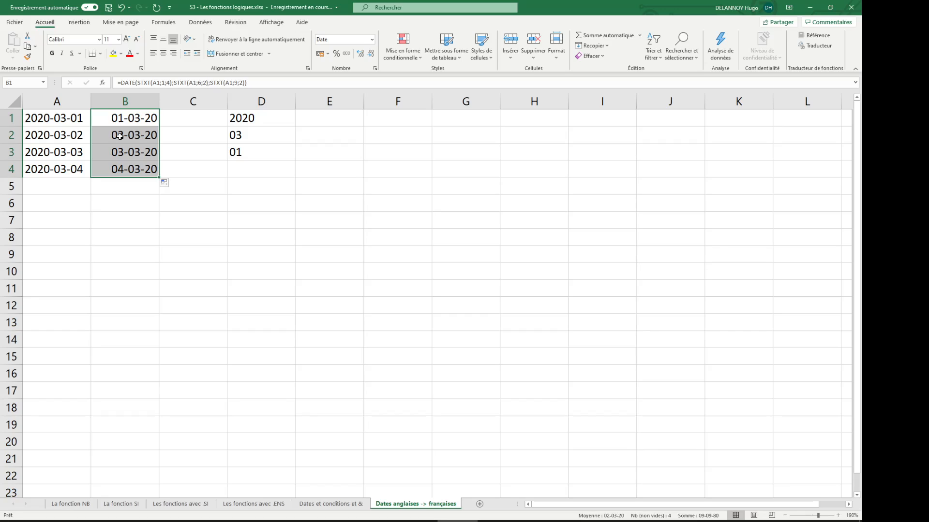
left_click(142, 116)
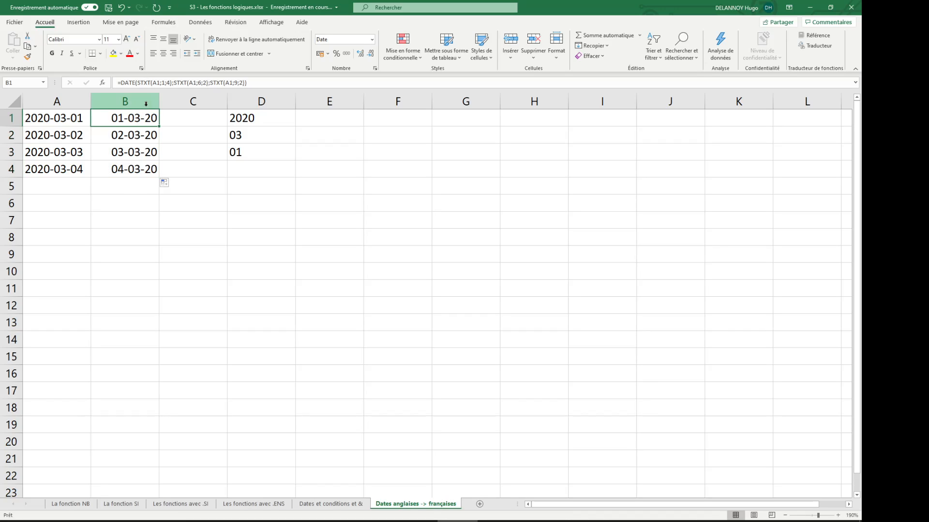
left_click(59, 118)
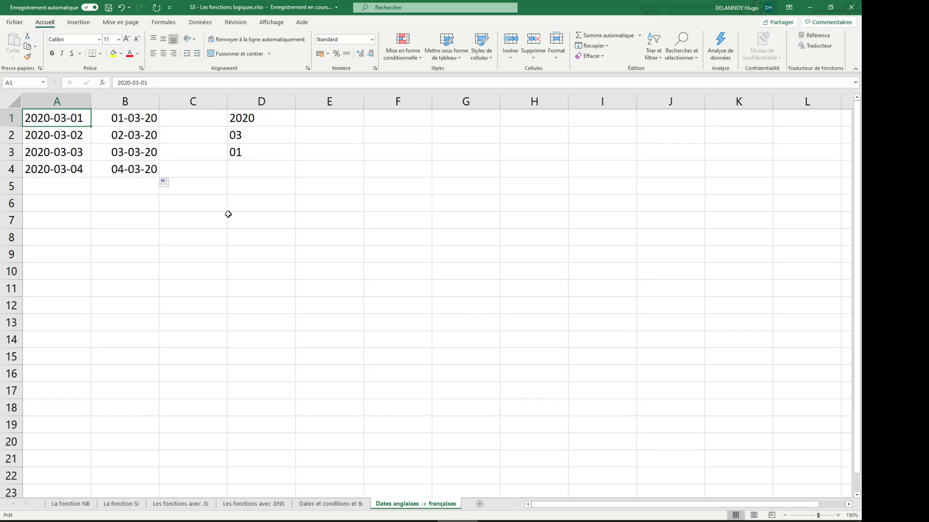
- Clear the trial year, month and day extractions from cells D1 to D4
left_click_drag(246, 164, 244, 119)
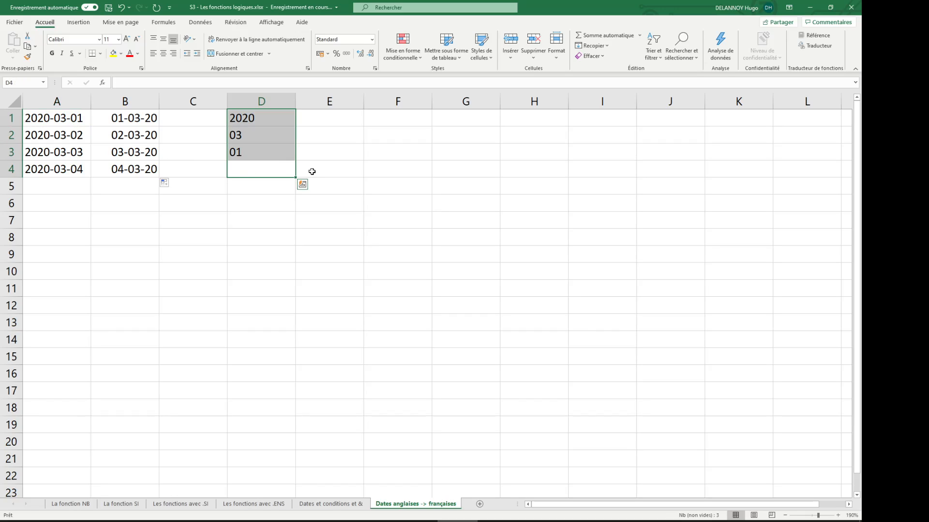
key("Delete")
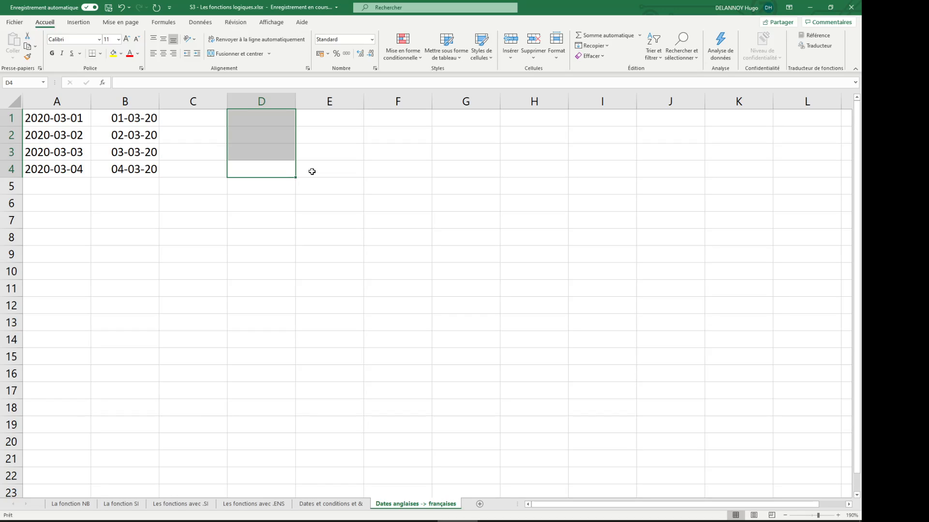
left_click(193, 224)
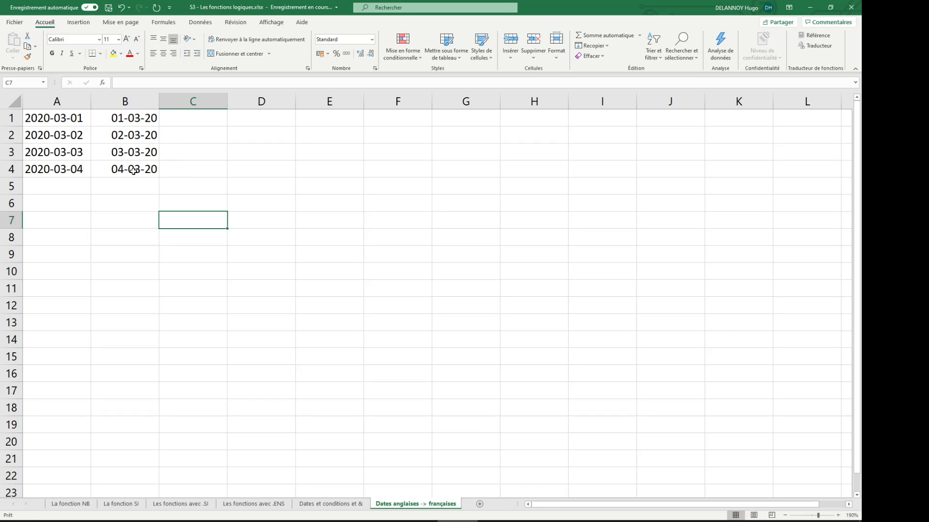
- Review the cell references and STXT arguments of the copied DATE formula in cell B4
left_click(133, 172)
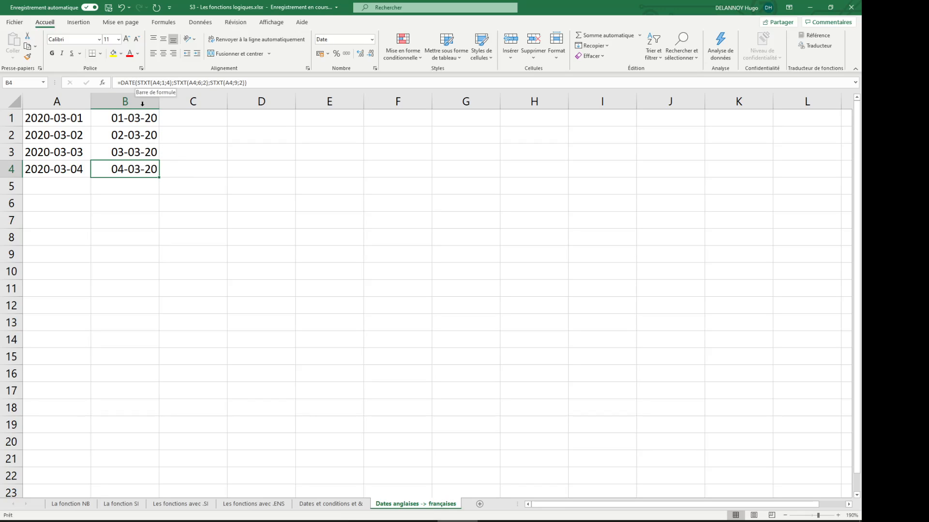
double_click(142, 169)
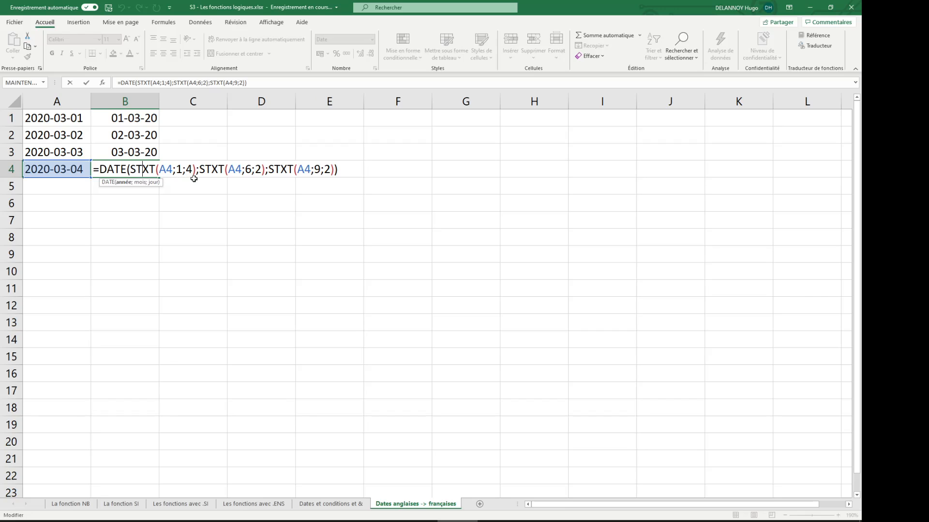
key("Return")
- Extract the first four characters of A4 in cell B5 with =GAUCHE(A4;4)
type("=gauc")
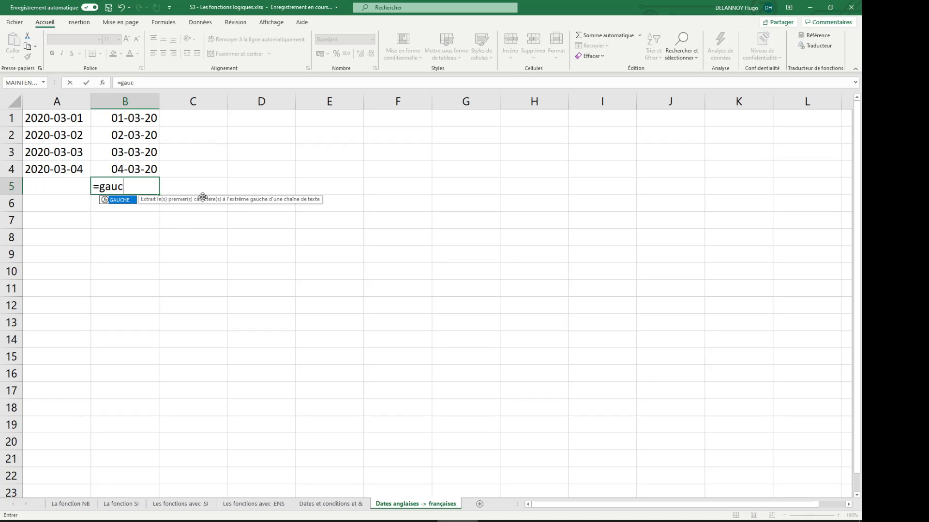
type("he(")
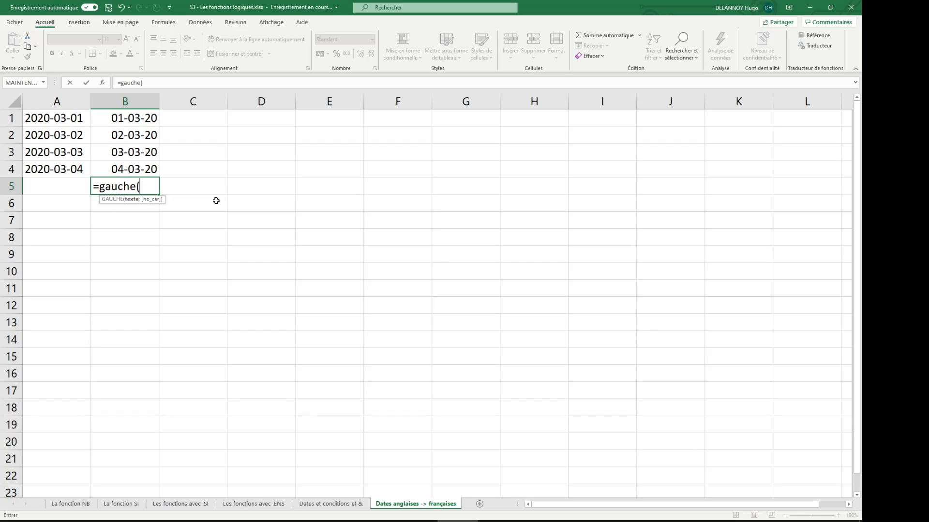
left_click(68, 176)
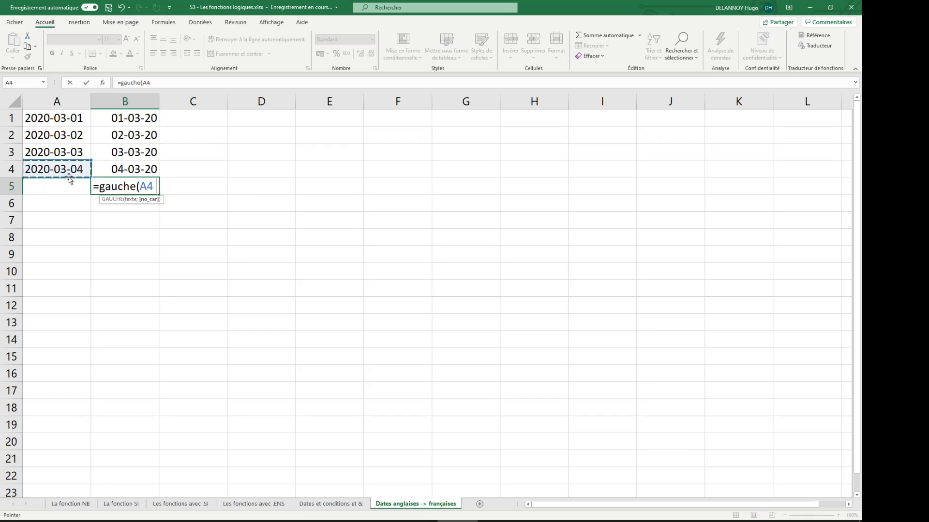
type(";4)")
key("Return")
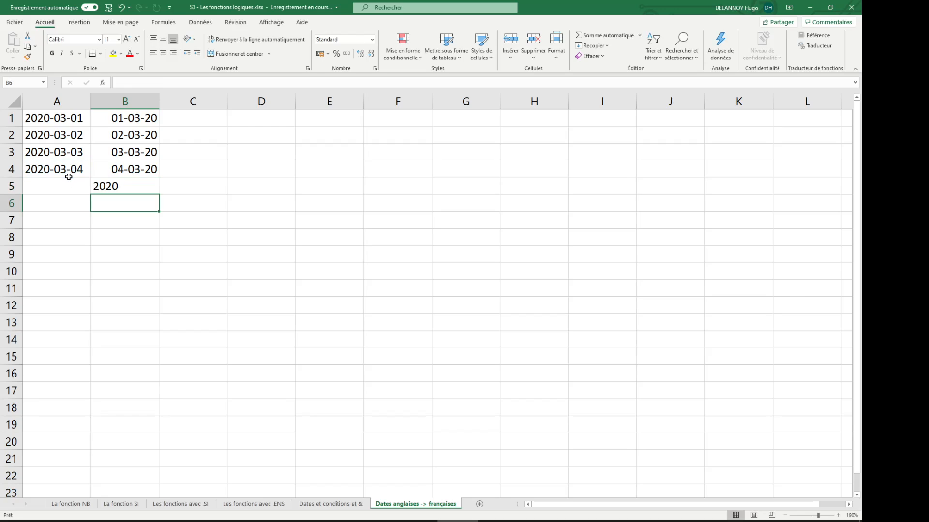
- Extract the last two characters of A4 in cell B6 with =DROITE(A4;2) and review the formula's arguments
type("=droite(")
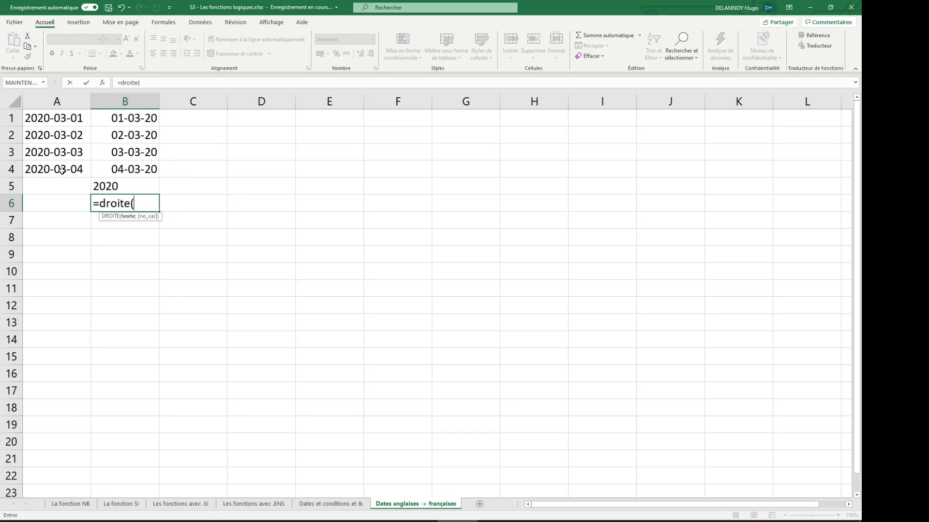
left_click(62, 172)
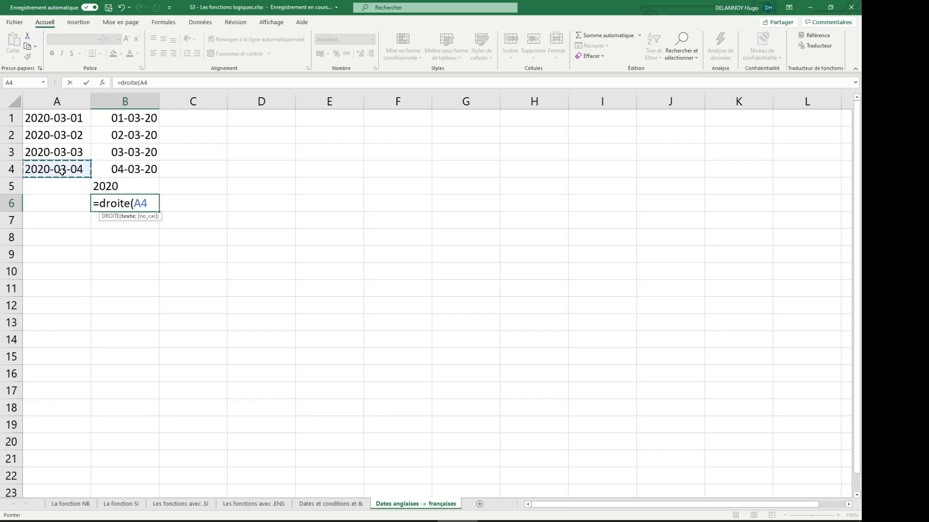
type(";2")
key("Return")
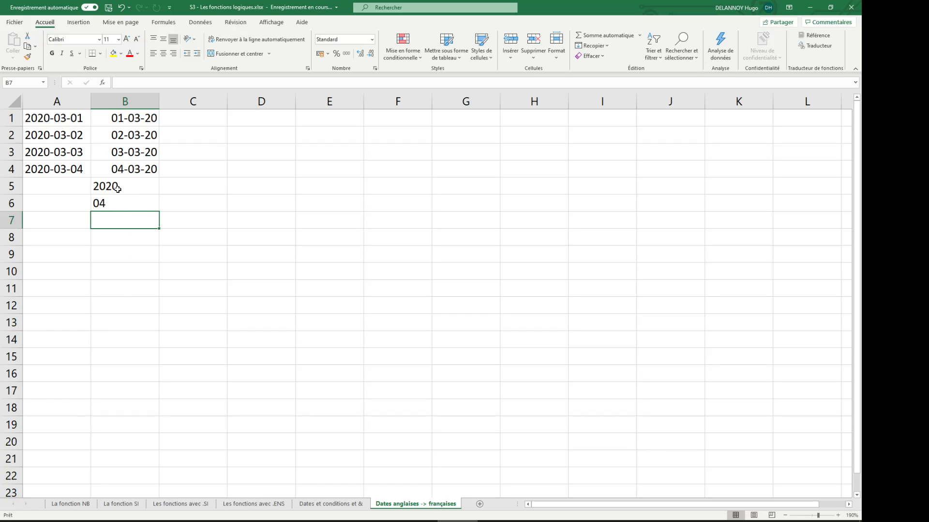
left_click(102, 204)
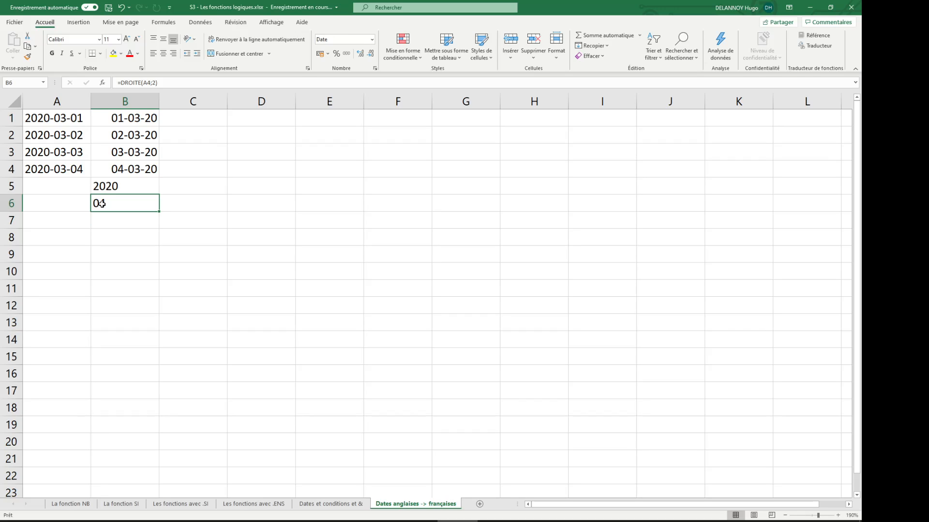
double_click(110, 203)
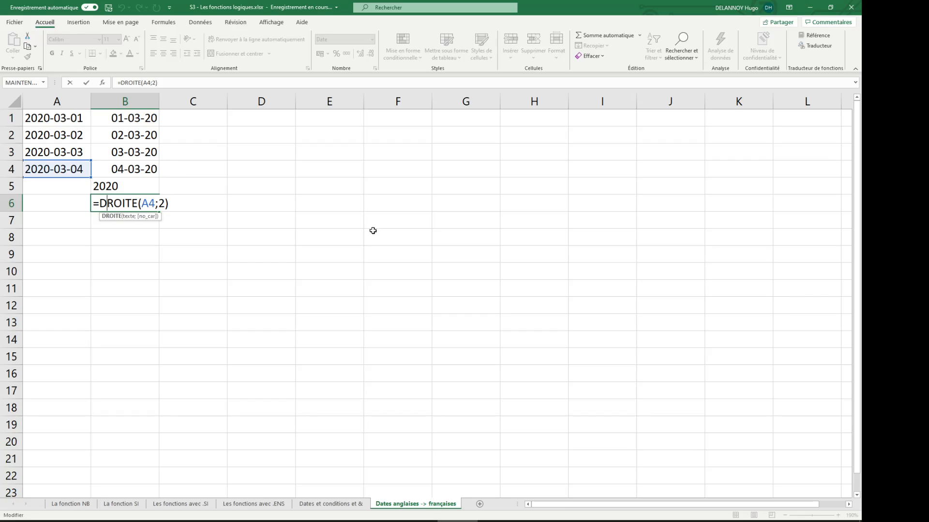
key("ctrl+Return")
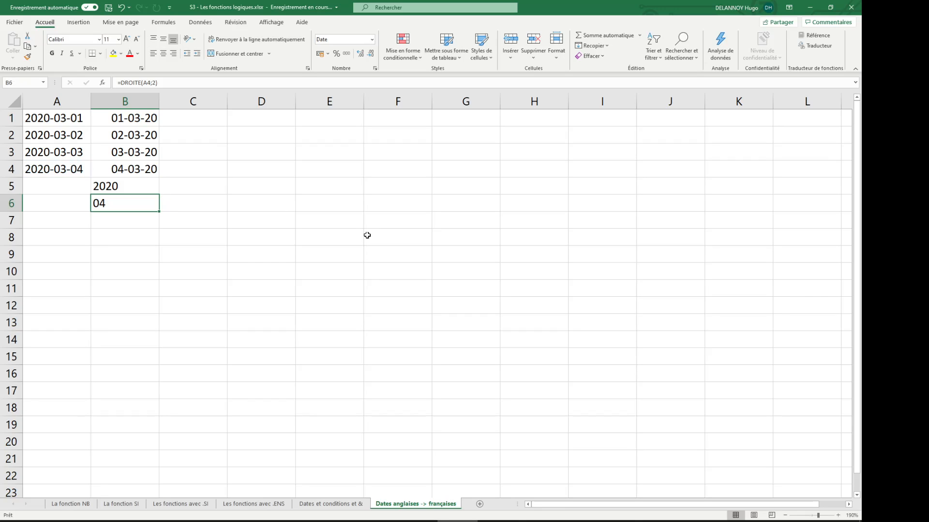
- Clear the trial GAUCHE and DROITE extractions from cells B5 and B6
key("Up")
key("Delete")
key("Down")
key("Delete")
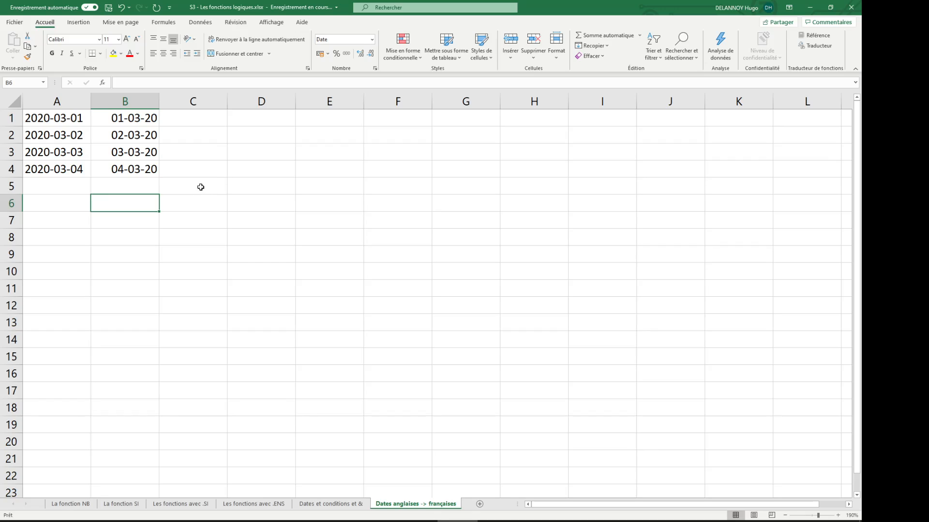
left_click(230, 220)
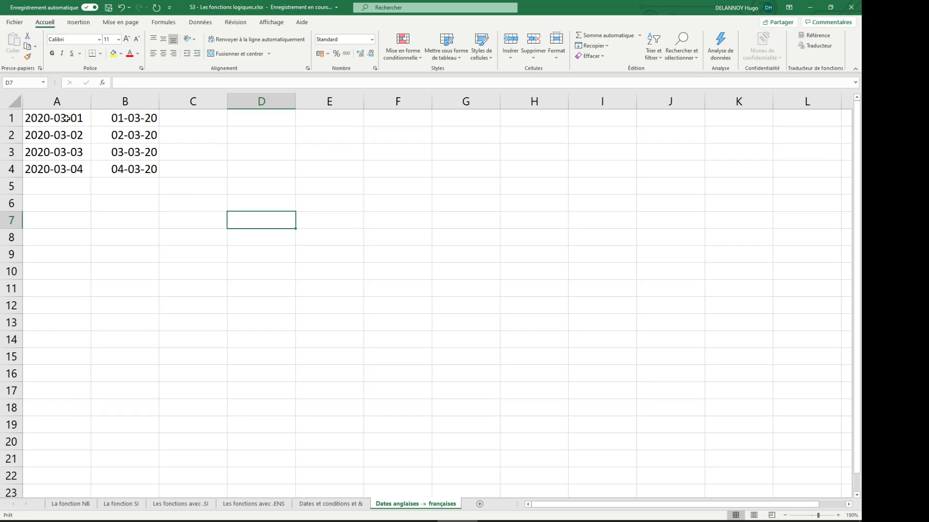
- Split the text dates in A1:A4 into columns with the Convertir wizard as Délimité data, using "-" as the Autre separator
left_click_drag(62, 118, 53, 167)
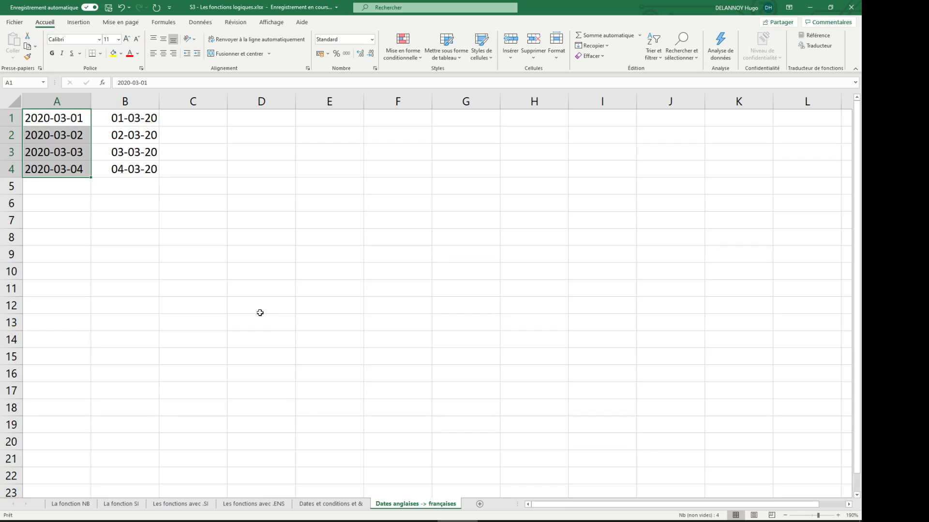
left_click(193, 23)
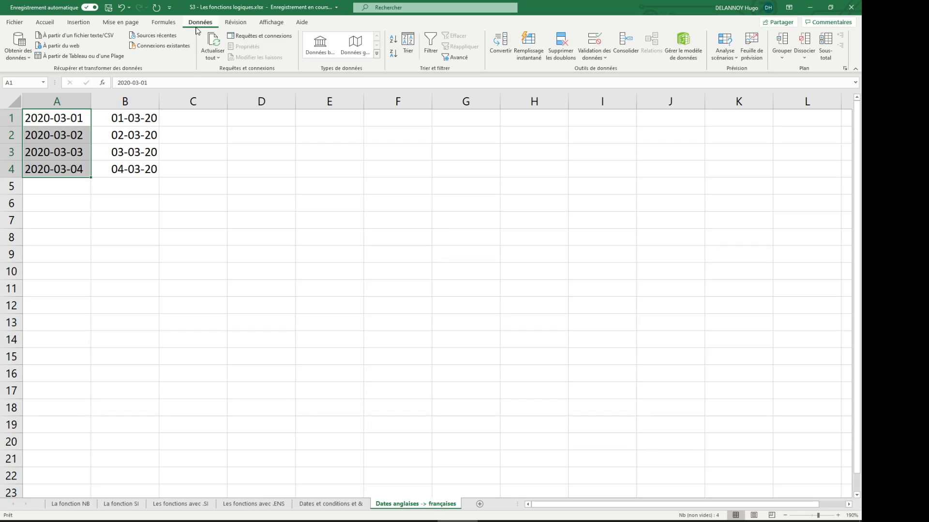
left_click(503, 48)
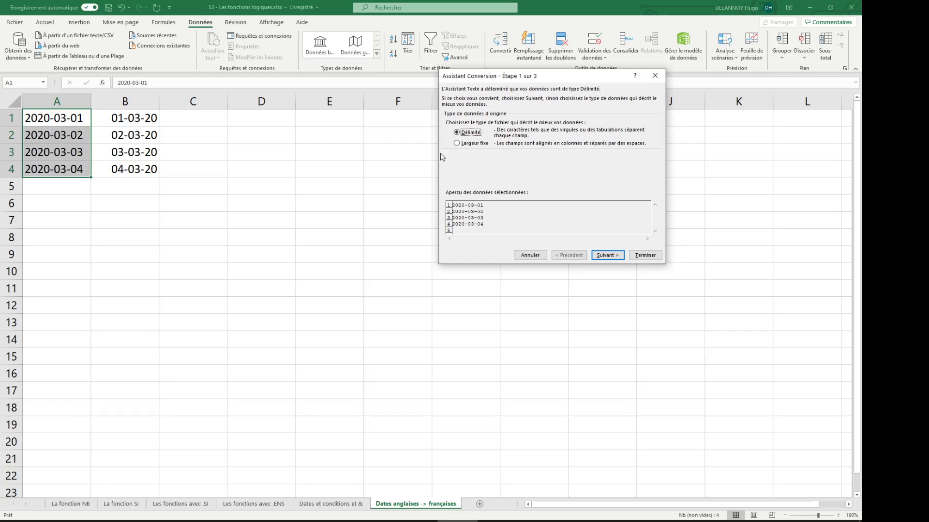
left_click(455, 145)
left_click(462, 131)
left_click(612, 256)
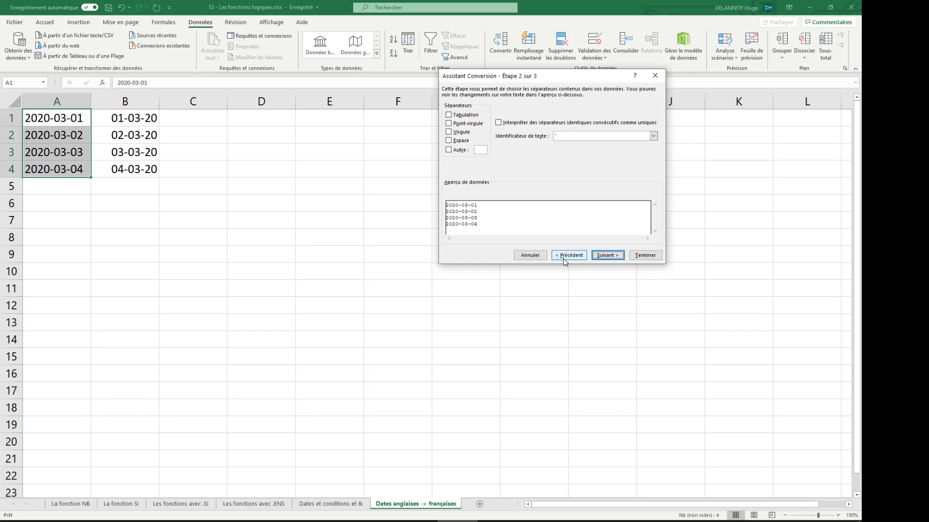
left_click(448, 150)
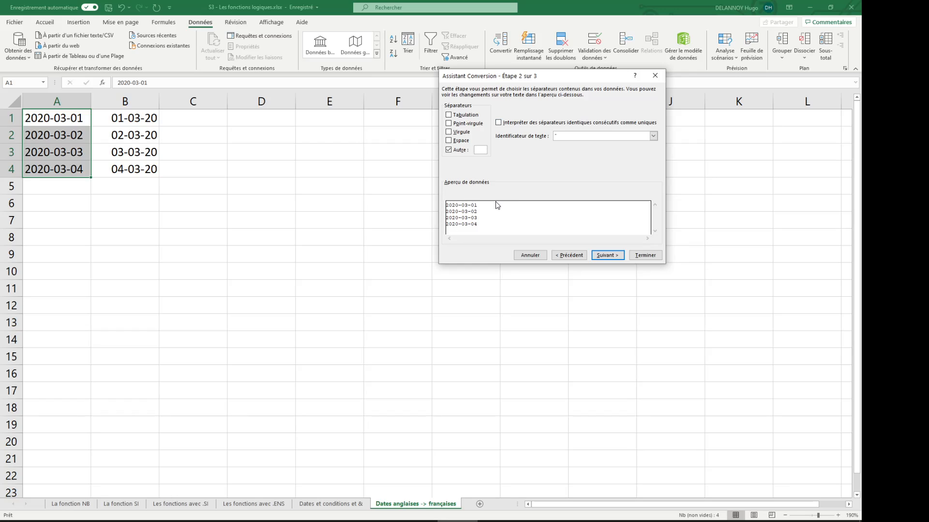
type("-")
left_click(605, 255)
left_click(634, 257)
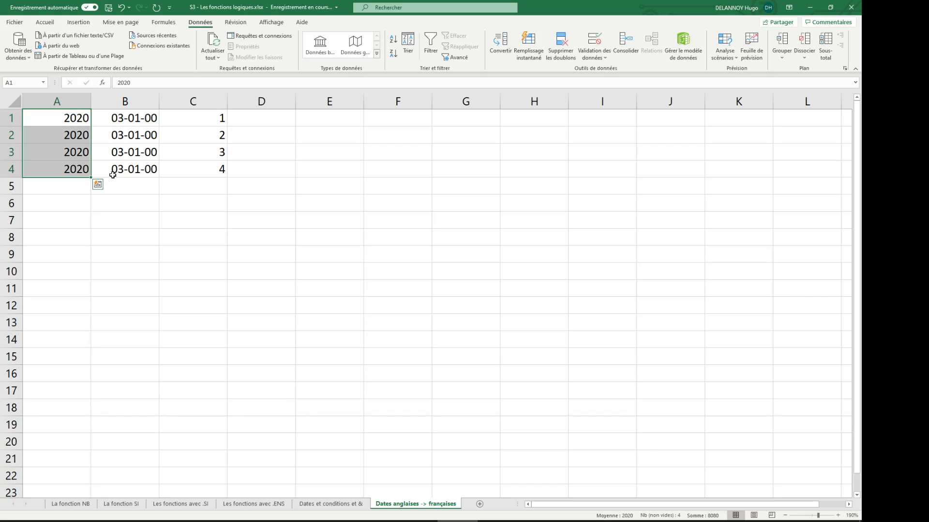
- Undo the column split of the text dates and redo it
key("ctrl+z")
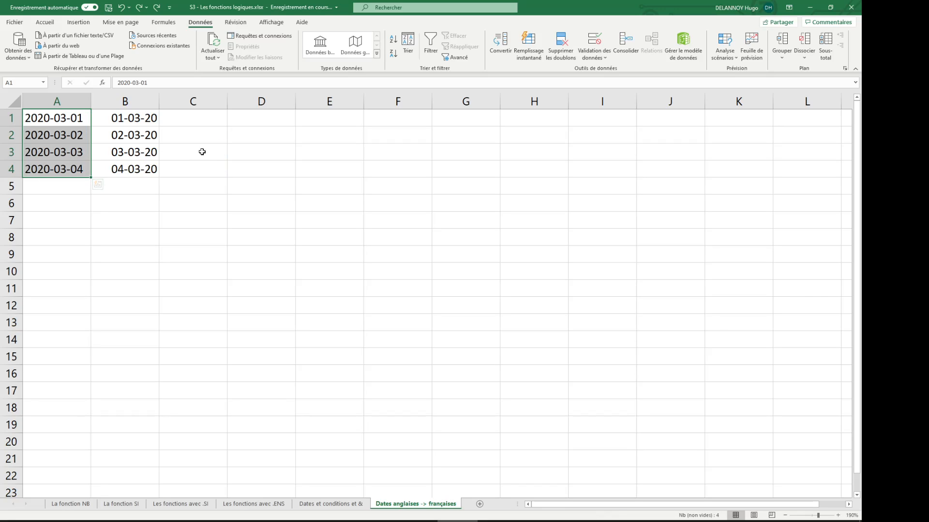
key("ctrl+q")
left_click(139, 8)
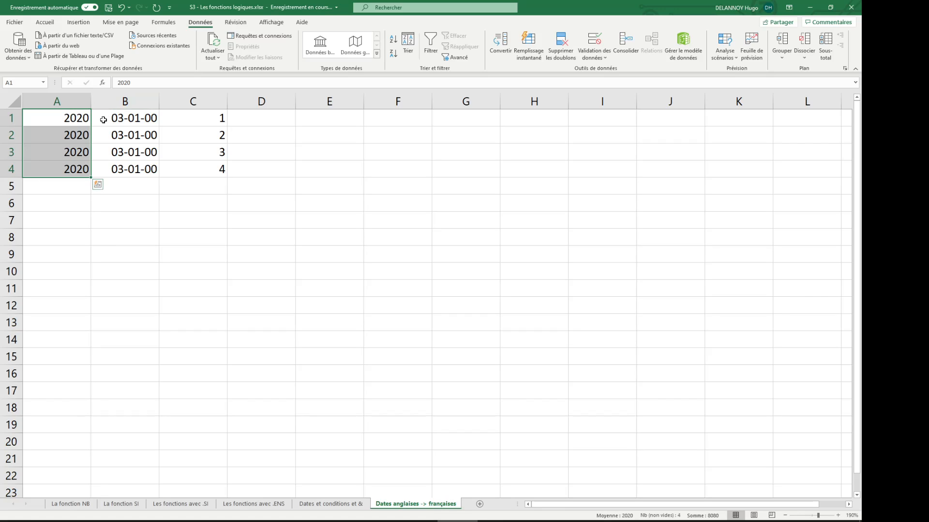
- Apply the Standard number format to the month values in B1:B4
left_click_drag(103, 120, 125, 170)
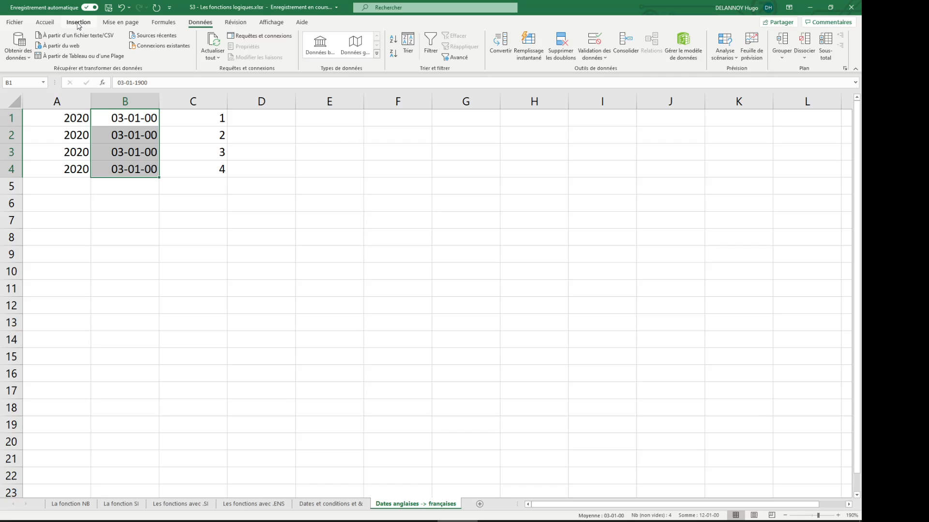
left_click(45, 22)
left_click(372, 39)
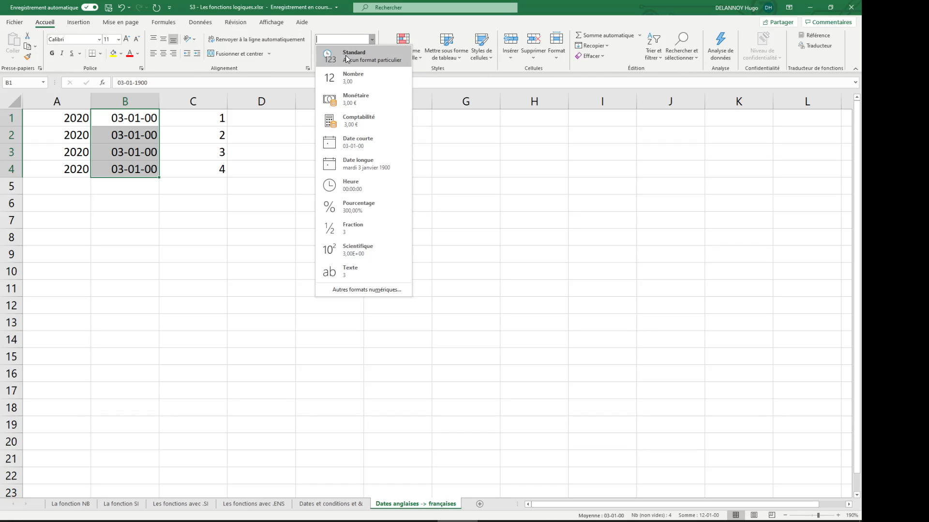
left_click(346, 59)
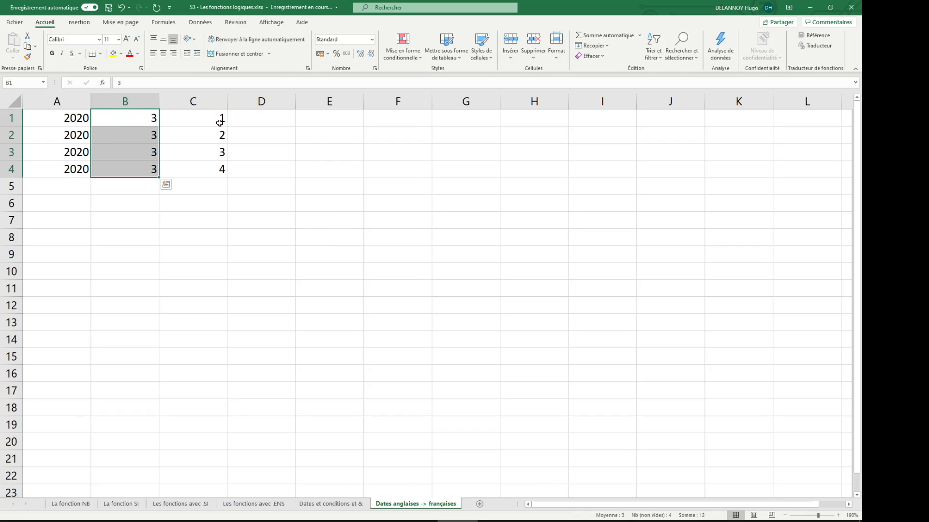
- Build a date in cell D1 from the year, month and day columns with =DATE(A1;B1;C1)
left_click_drag(61, 122, 75, 169)
left_click_drag(144, 125, 154, 164)
left_click(289, 122)
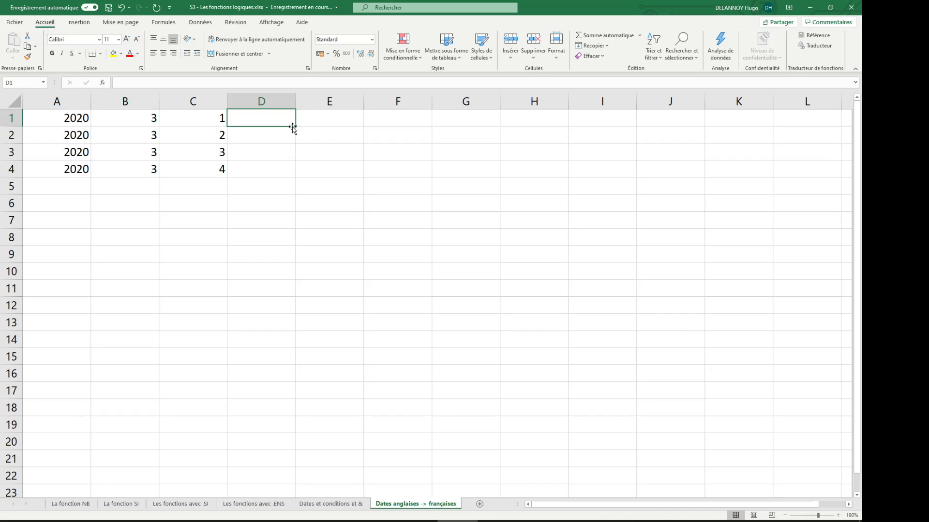
type("=date(")
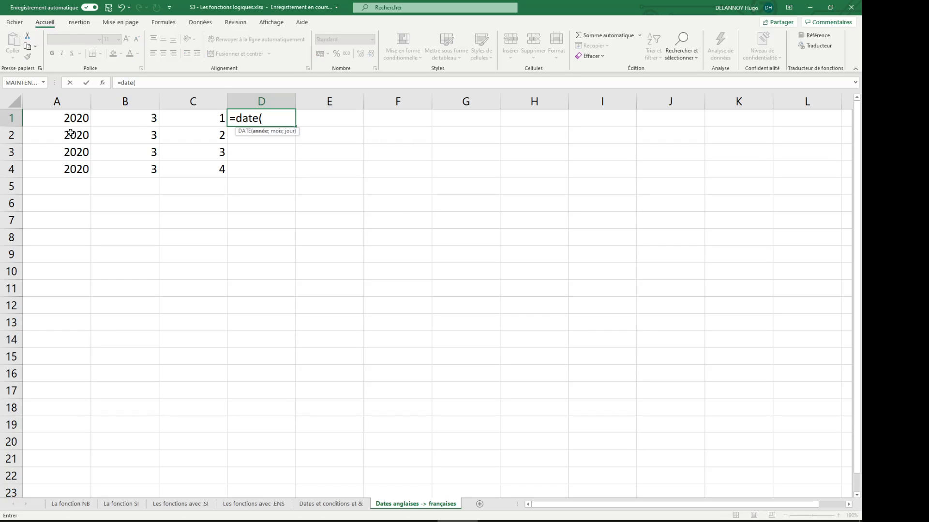
left_click(64, 118)
type(";")
left_click(133, 118)
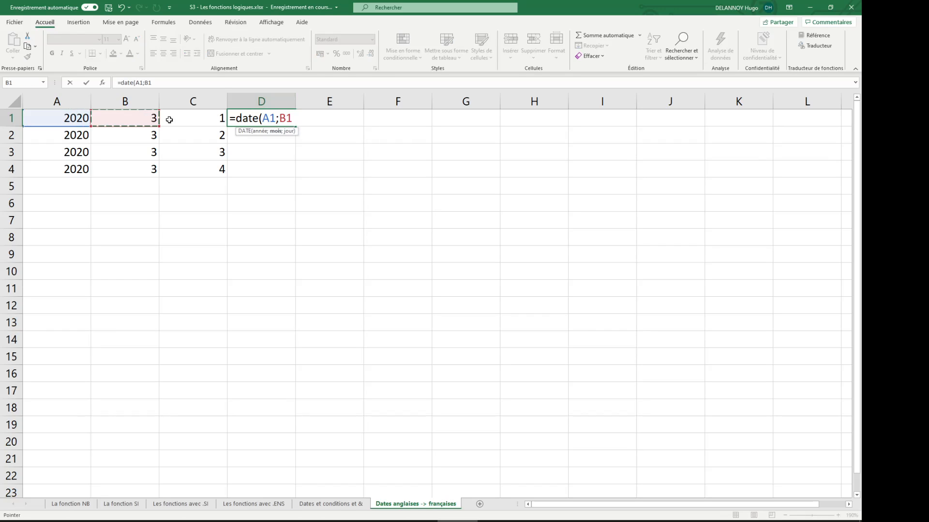
type(";")
left_click(187, 121)
key("Return")
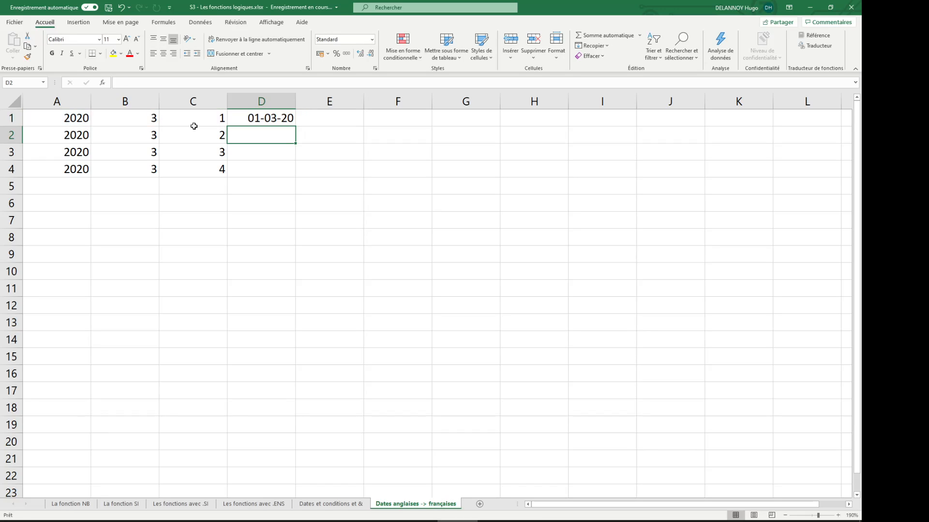
- Undo the DATE formula in D1, the Standard format in column B and the column split
key("ctrl+z")
key("ctrl+z")
key("ctrl+z")
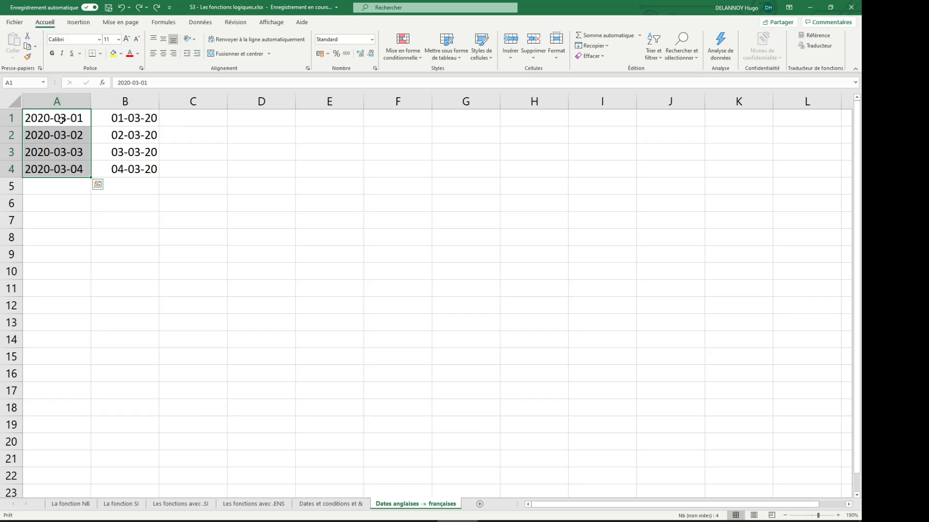
- Convert the text dates in A1:A4 in place with the Convertir wizard as Délimité data without separators, using the AMJ date format
left_click(79, 23)
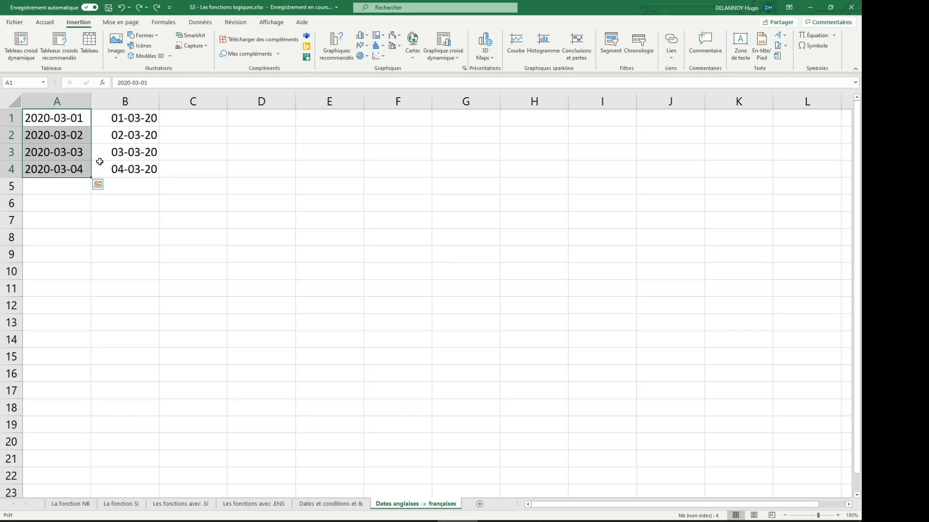
left_click(200, 23)
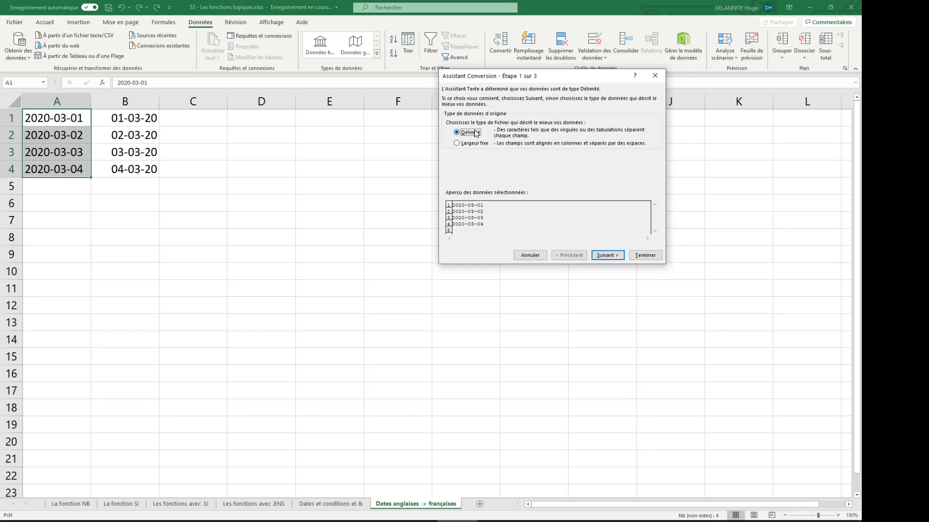
left_click(592, 254)
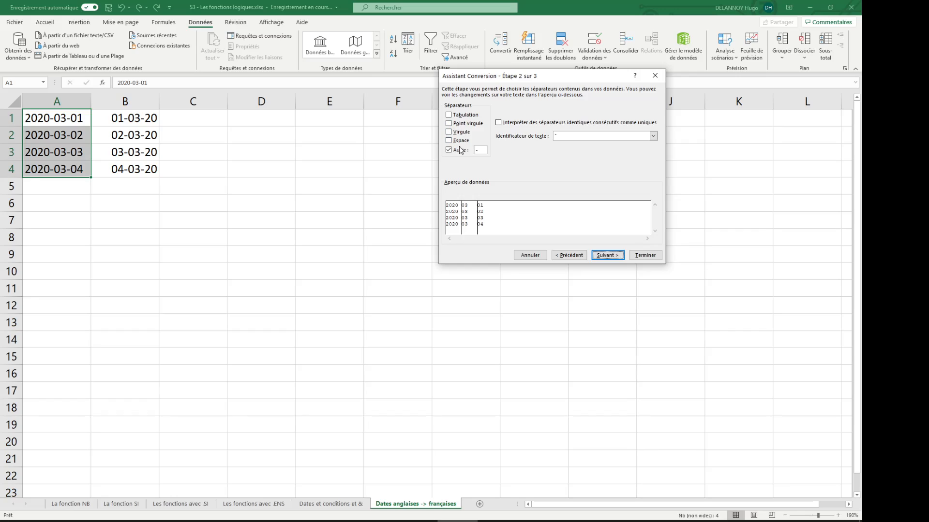
left_click(459, 150)
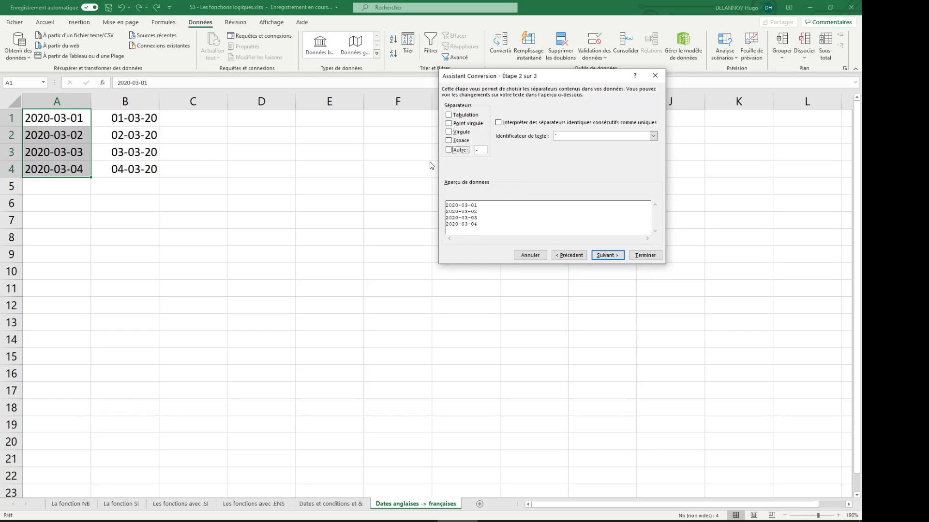
left_click(603, 257)
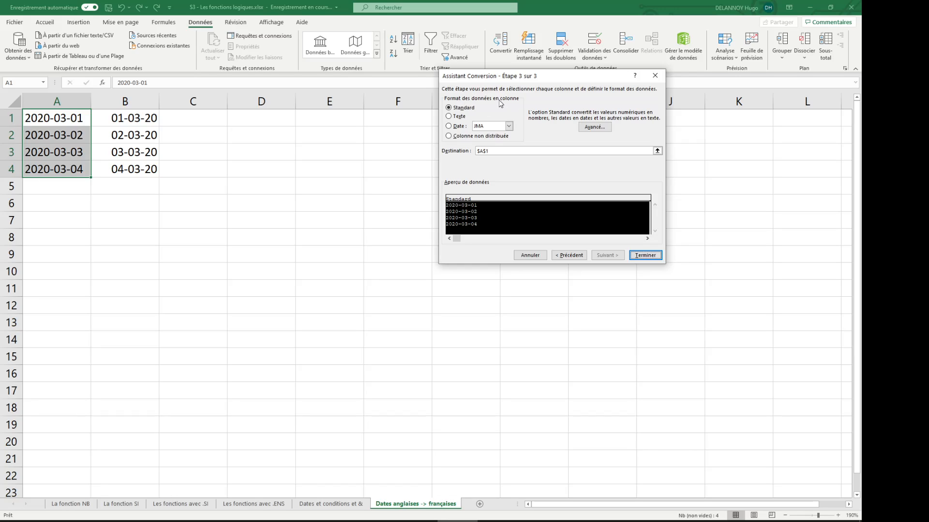
left_click(460, 126)
left_click(482, 128)
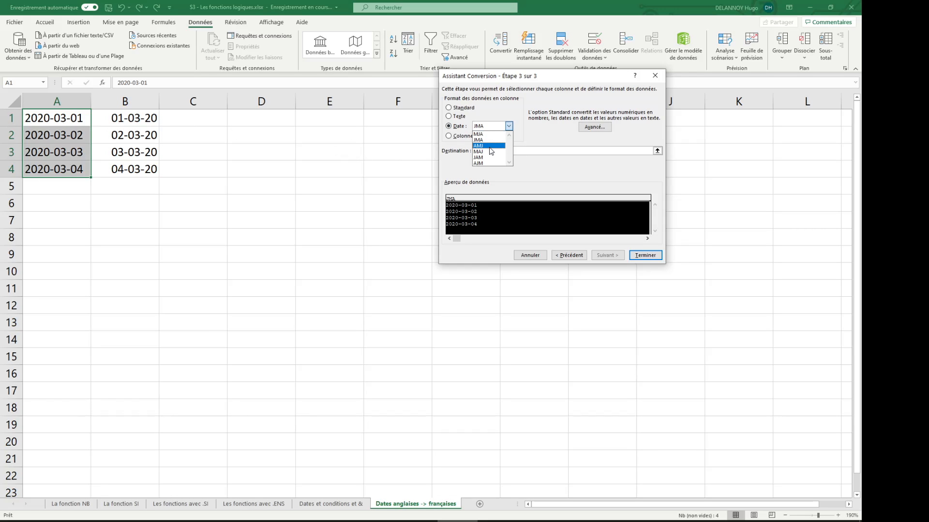
left_click(645, 255)
left_click(55, 121)
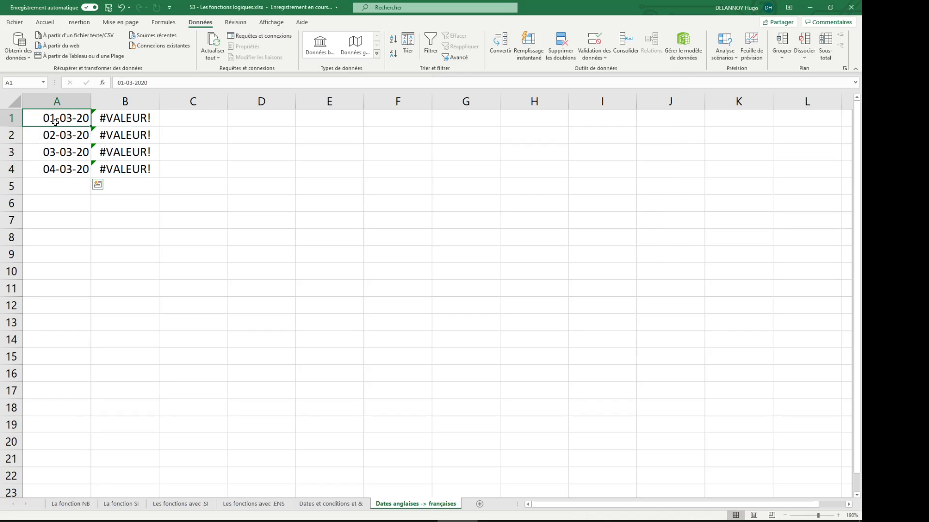
- Apply the Standard number format to the converted date in cell A1
left_click(53, 24)
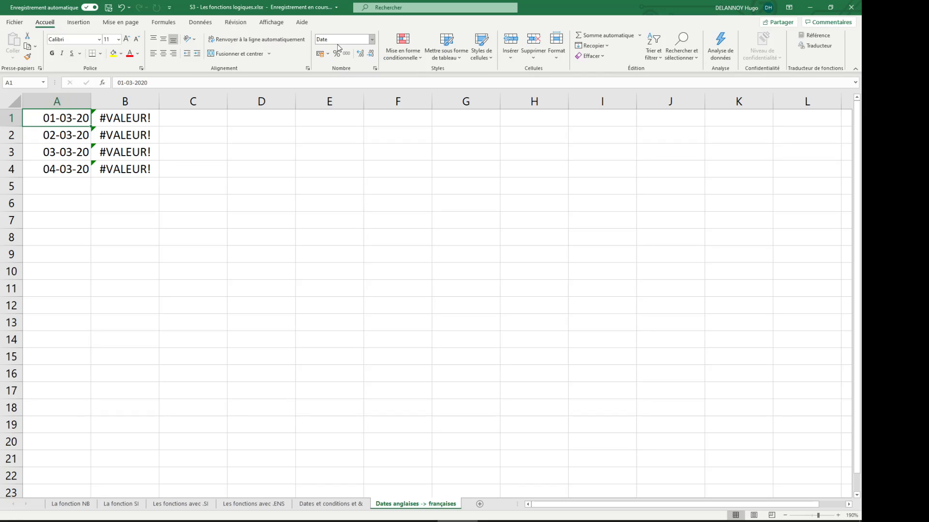
left_click(355, 43)
left_click(372, 39)
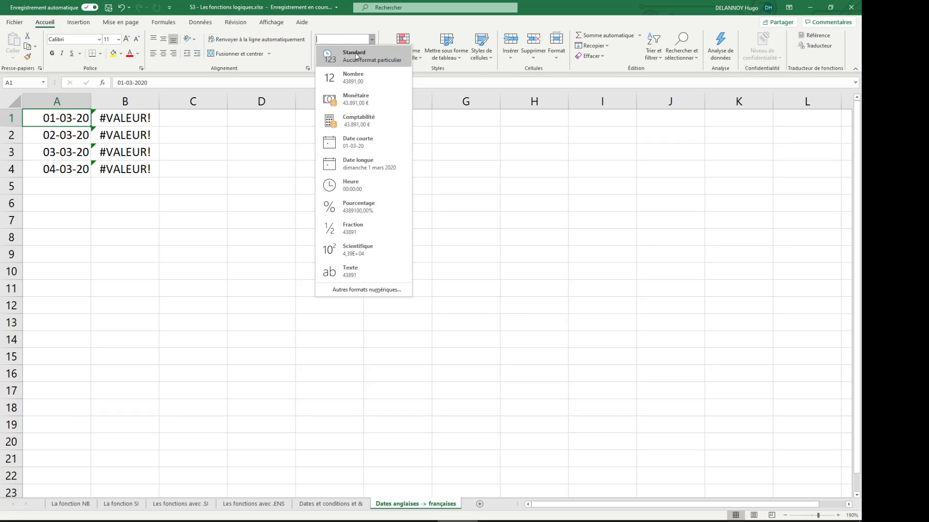
left_click(367, 55)
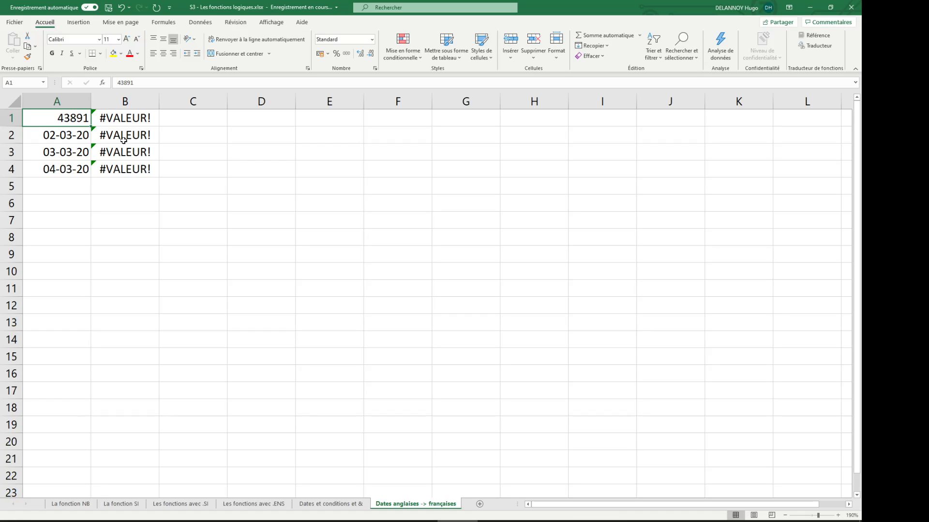
- Undo the Standard format in A1 and the in-place date conversion of A1:A4
key("ctrl+z")
key("ctrl+z")
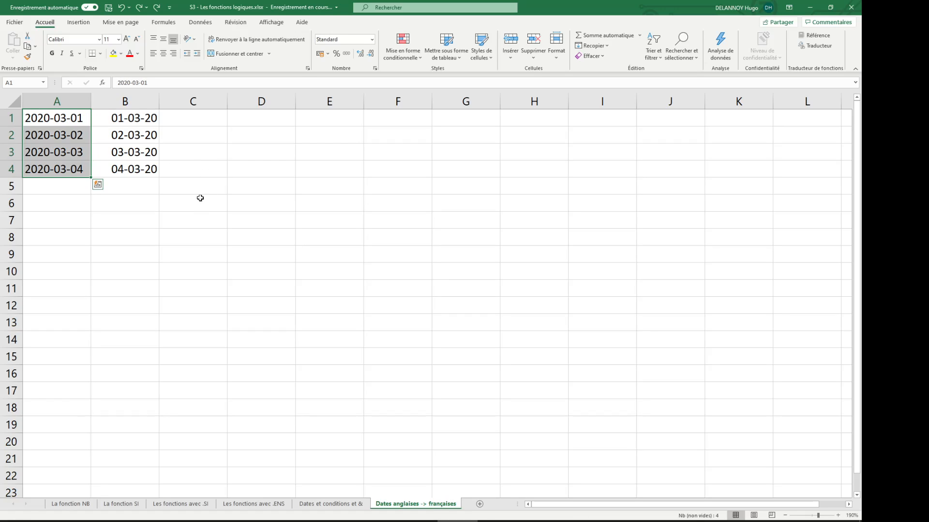
left_click(140, 220)
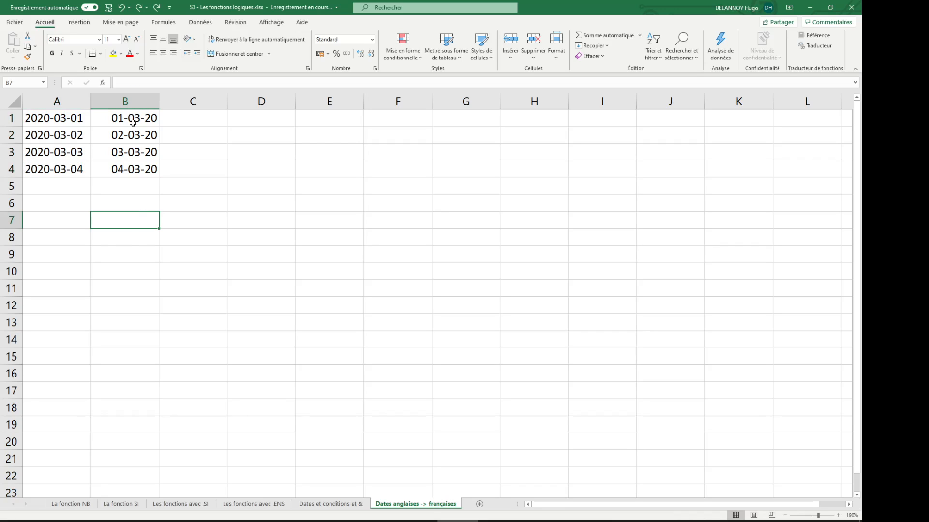
- Examine the DATE formula with its nested STXT functions in cell B4, leaving it unedited
left_click(134, 154)
left_click(134, 168)
double_click(137, 170)
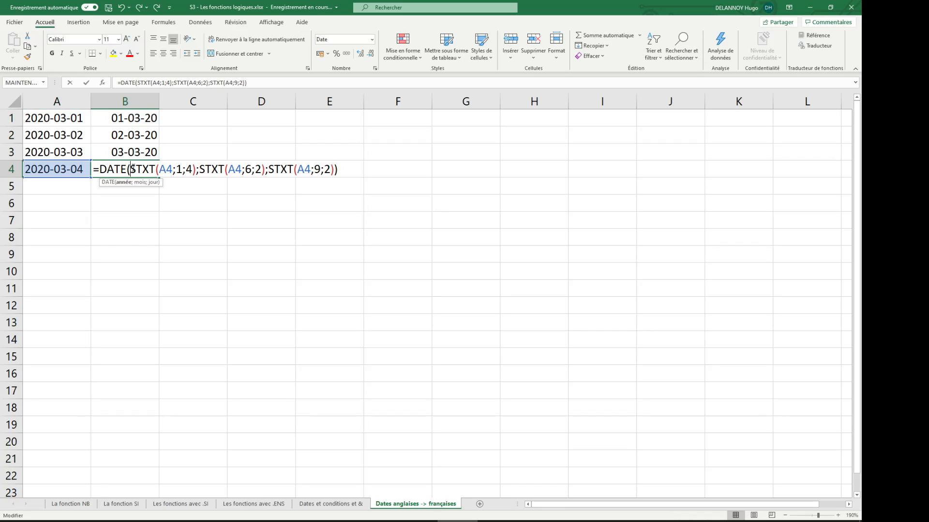
left_click_drag(101, 170, 338, 170)
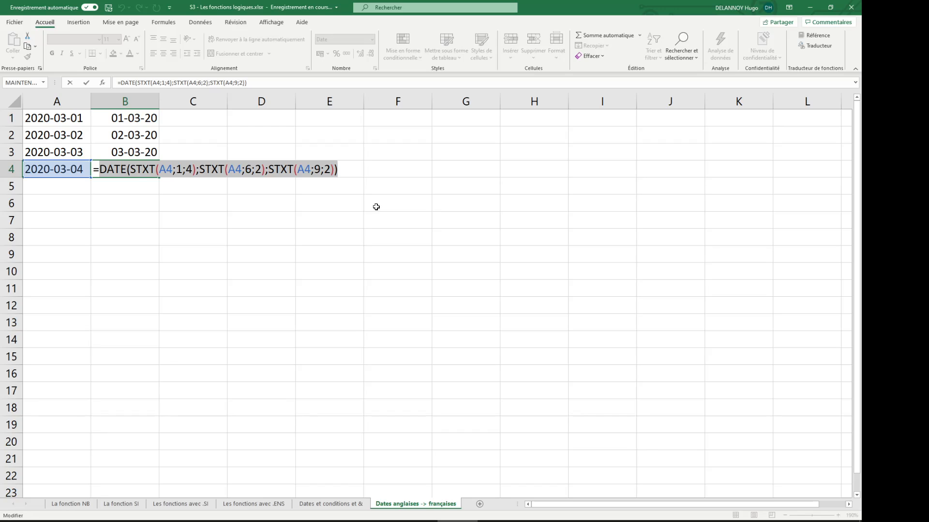
key("Return")
left_click_drag(77, 121, 77, 163)
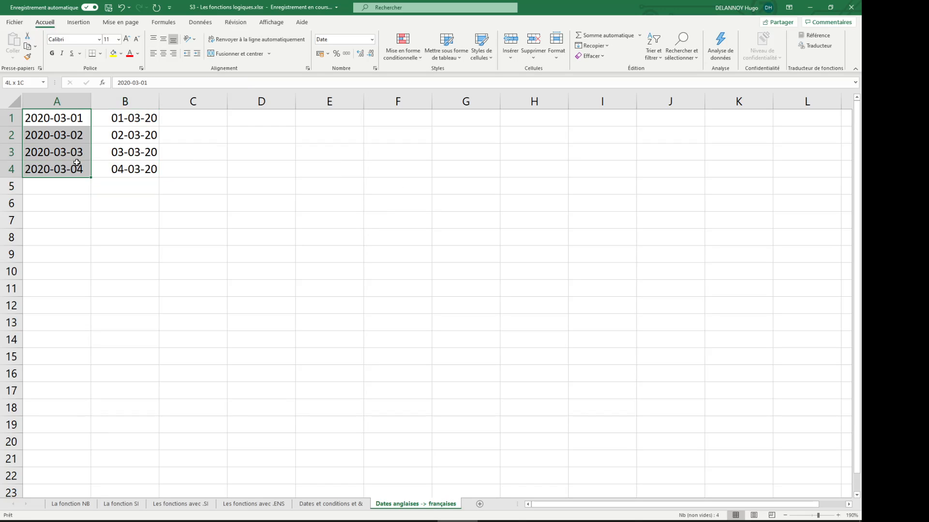
left_click(200, 22)
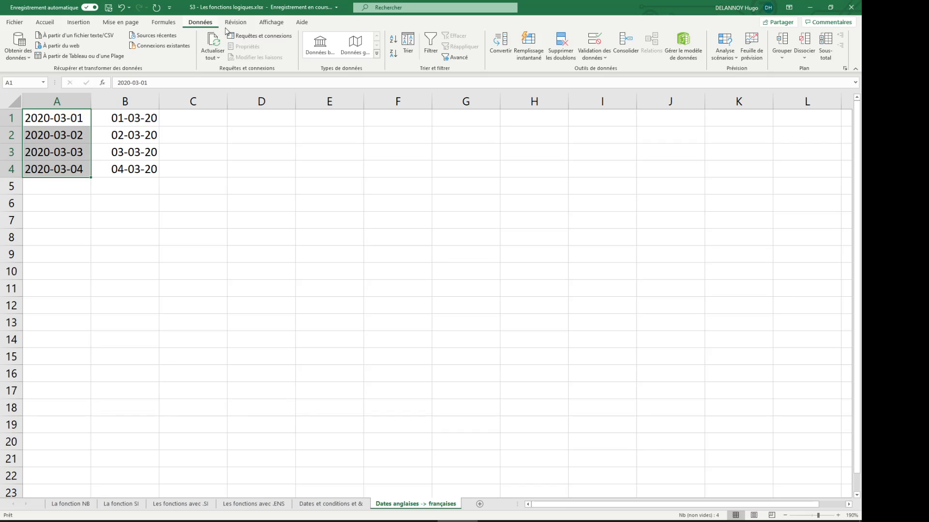
left_click(499, 46)
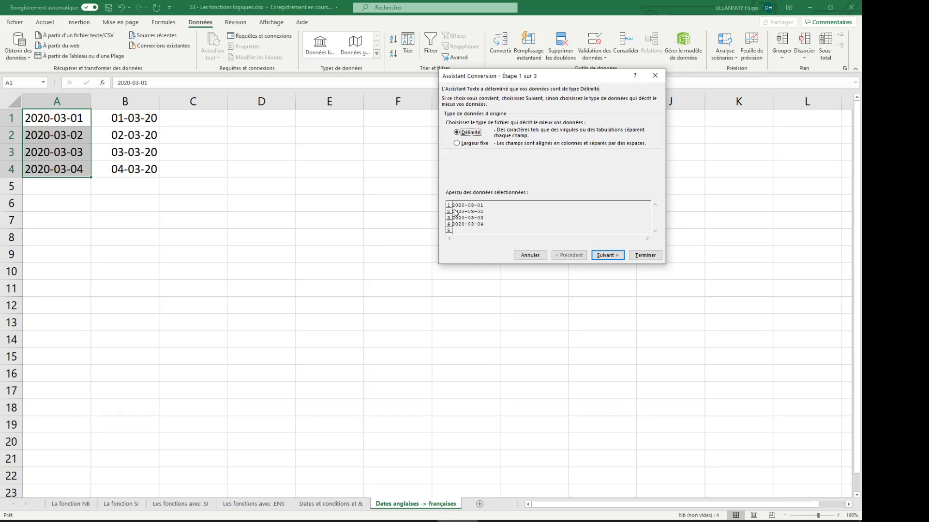
left_click(606, 256)
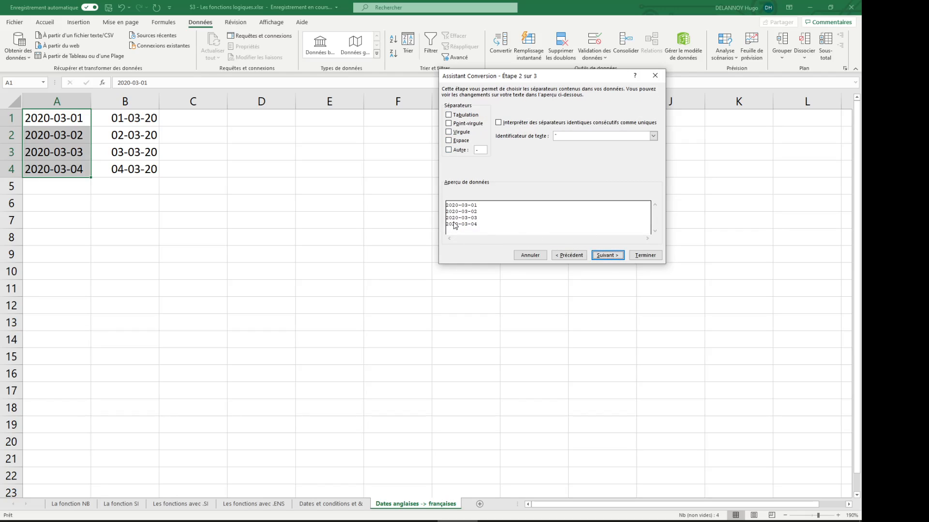
left_click(612, 256)
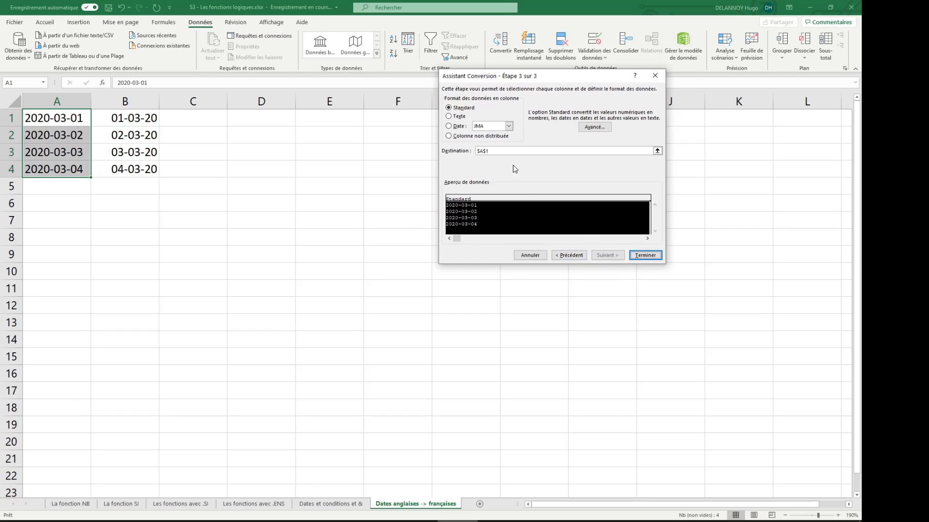
left_click(460, 127)
left_click(508, 126)
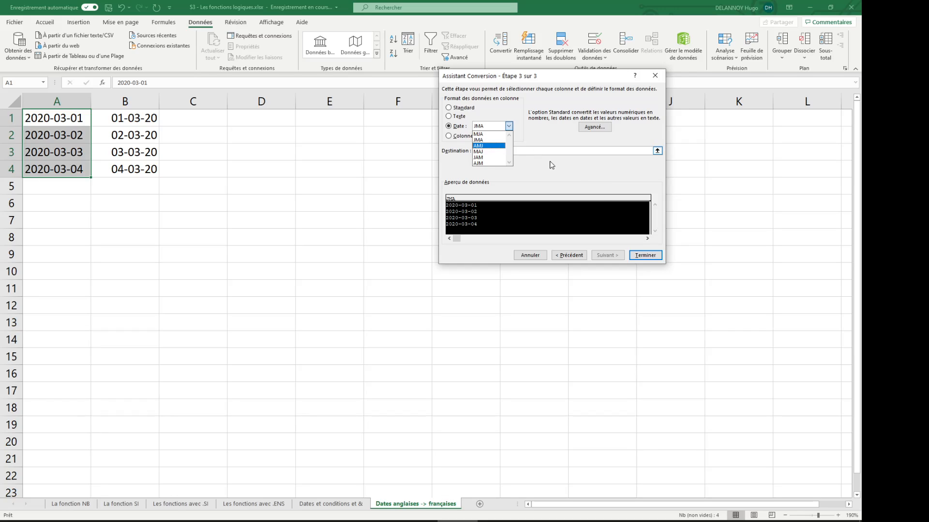
left_click(655, 77)
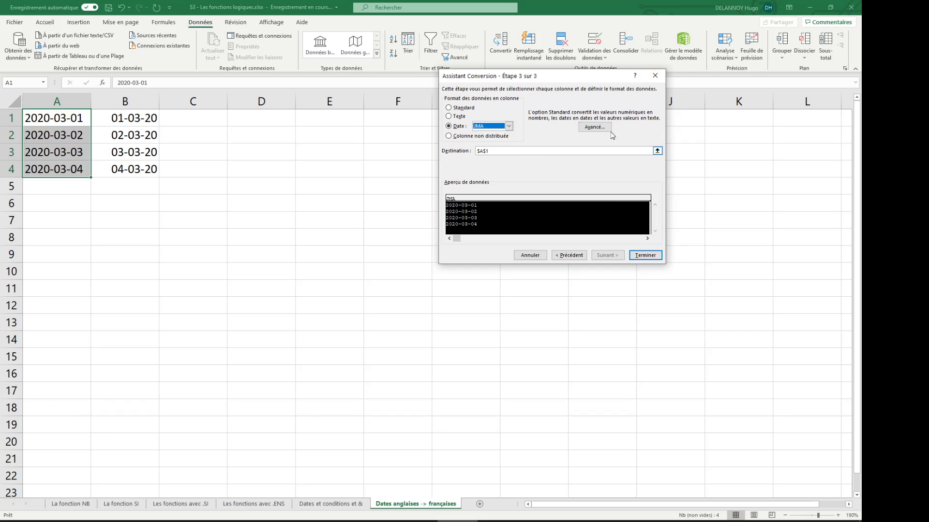
left_click(654, 77)
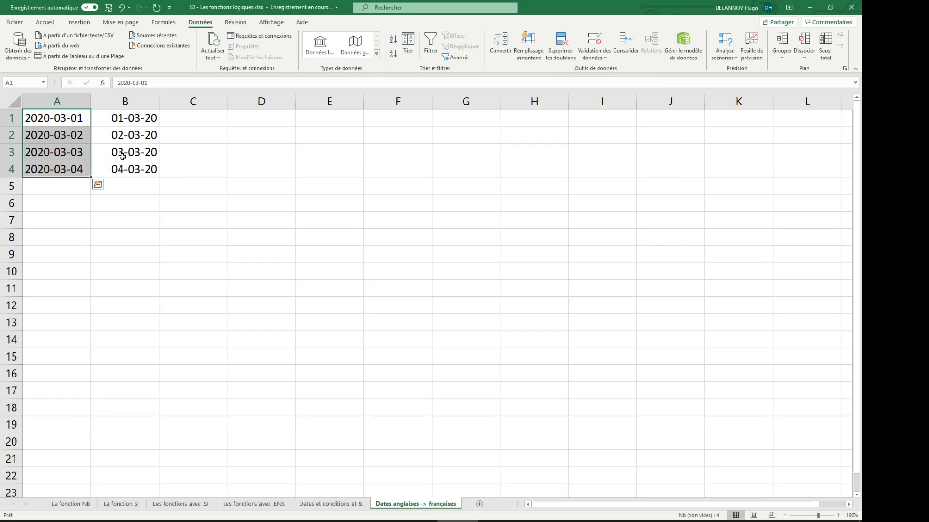
- Copy the text dates from A1:A4 into A7:A10
key("ctrl+c")
left_click(78, 220)
key("ctrl+v")
key("Escape")
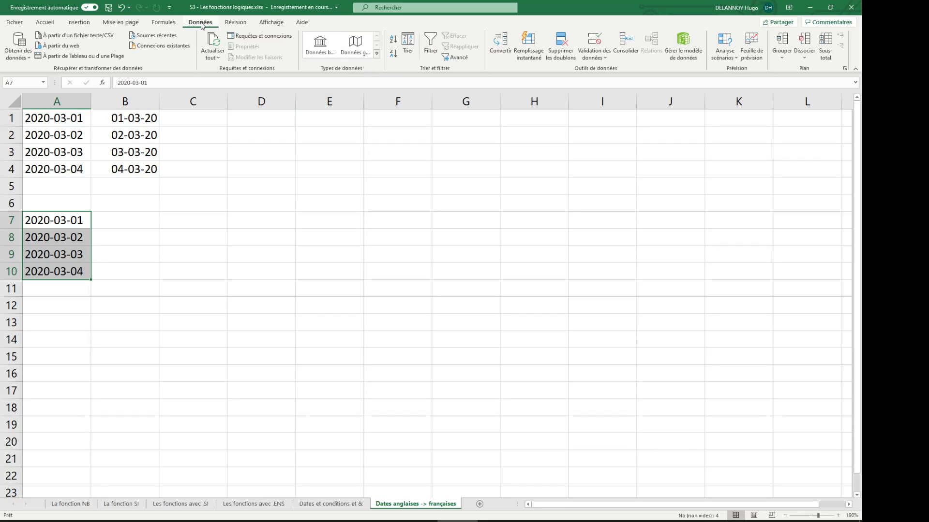
- Convert the copied text dates in A7:A10 in place with the Convertir wizard as Délimité data without separators, using the AMJ date format
left_click(500, 48)
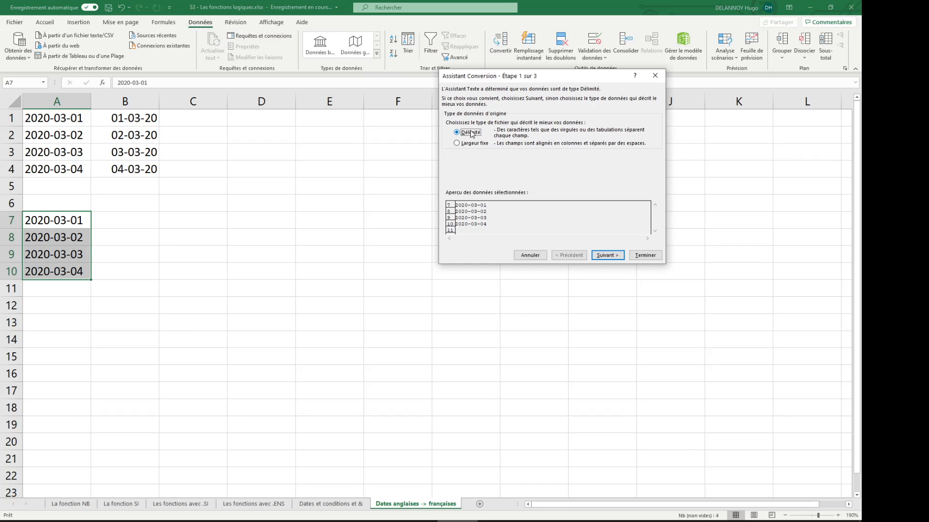
left_click(608, 254)
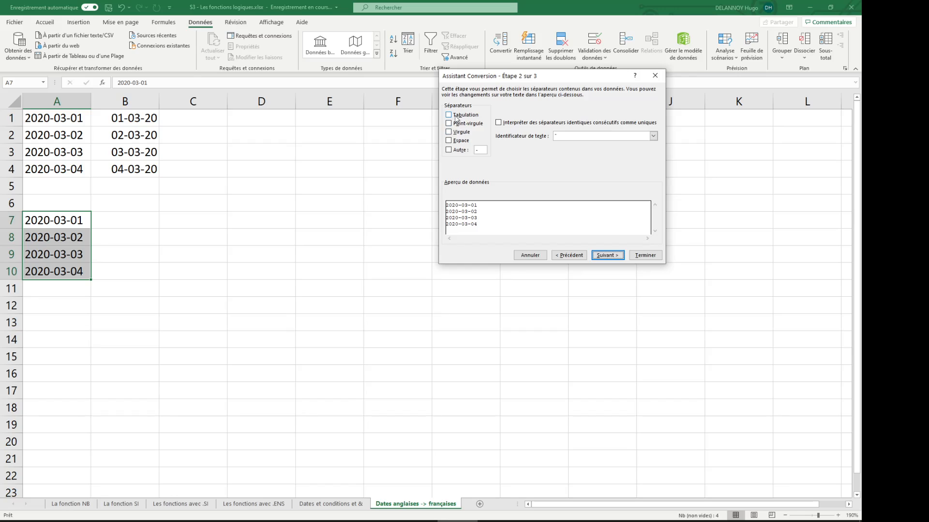
left_click(608, 255)
left_click(449, 127)
left_click(508, 125)
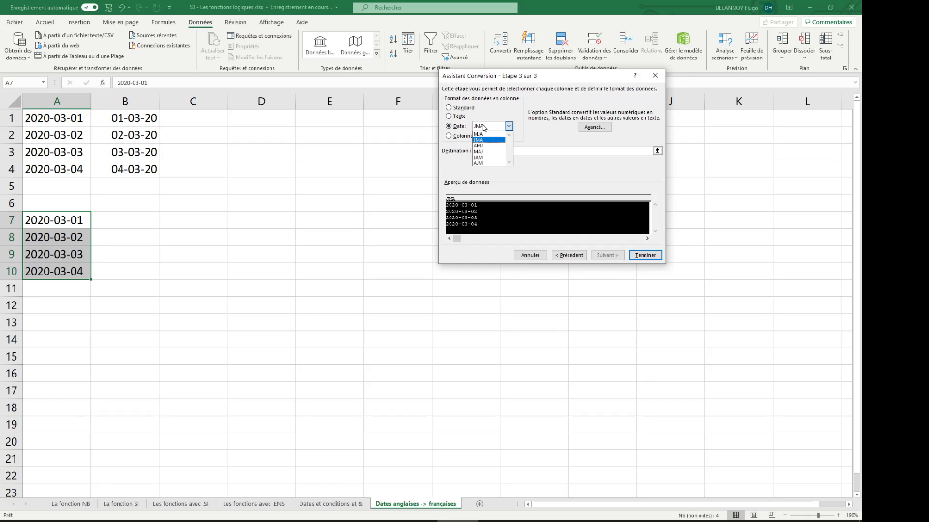
left_click(484, 144)
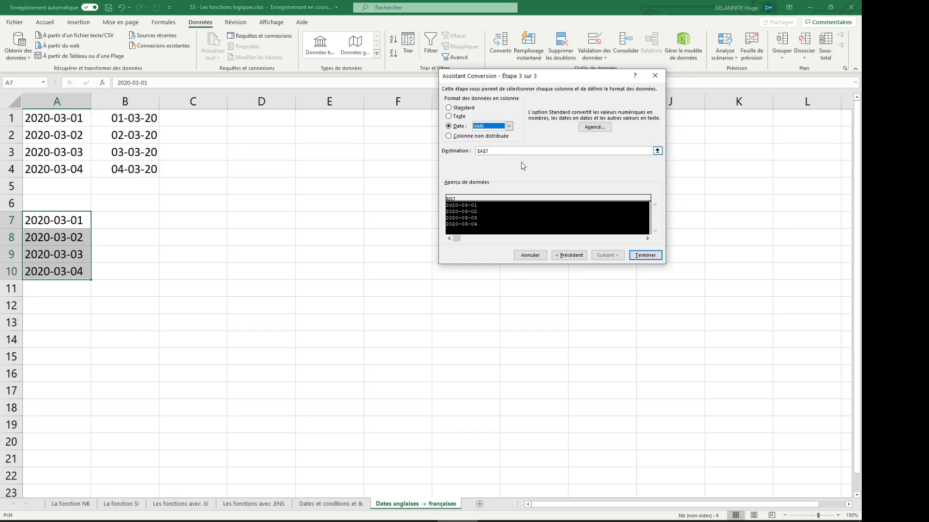
left_click(645, 255)
- Compare the converted dates in A7:A10 with the formula-based dates in B1:B4
left_click(73, 222)
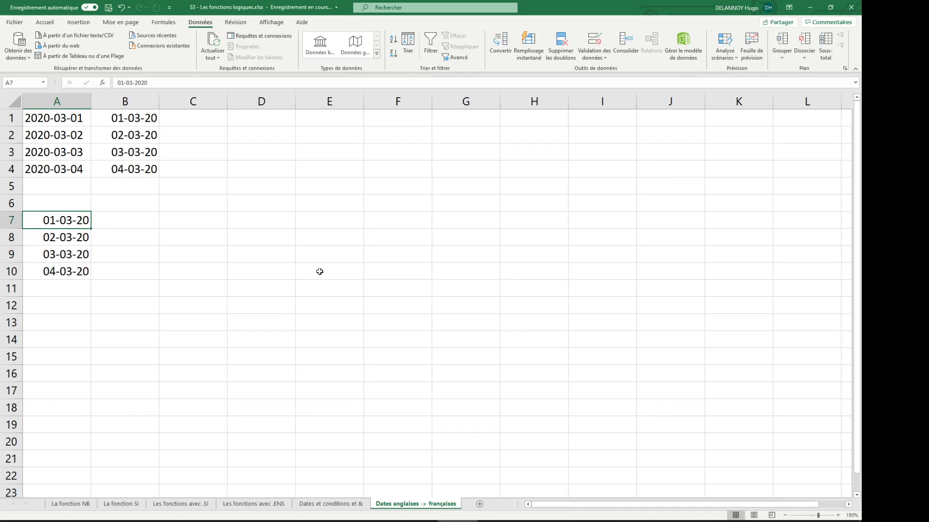
left_click(134, 173)
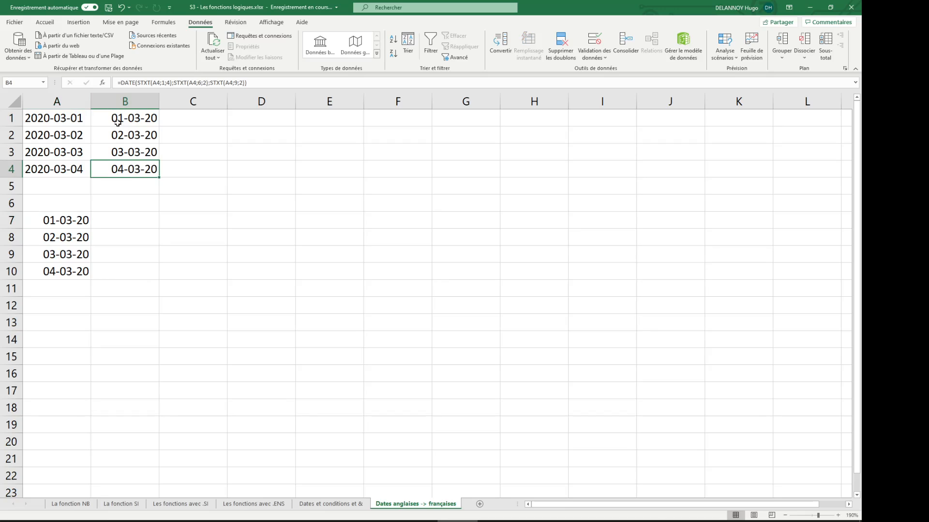
left_click_drag(128, 119, 124, 183)
left_click_drag(58, 220, 74, 270)
left_click(192, 258)
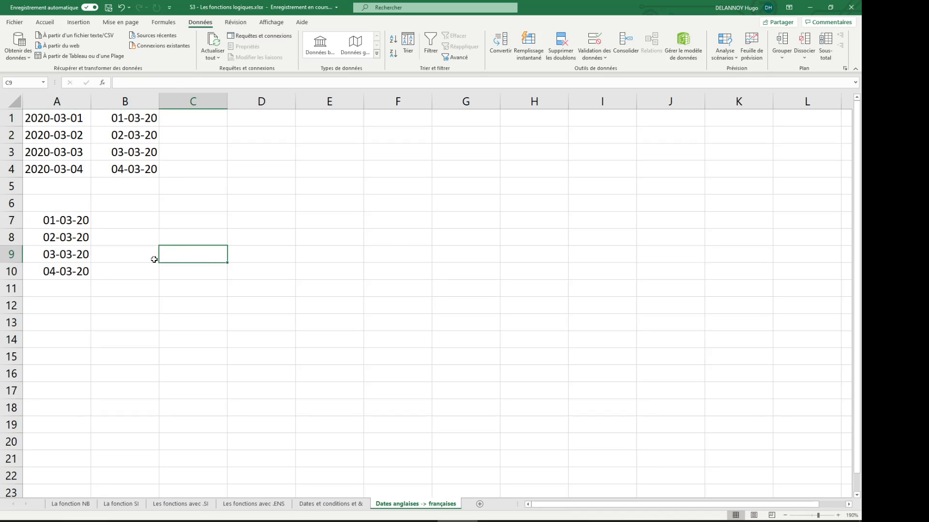
left_click(55, 260)
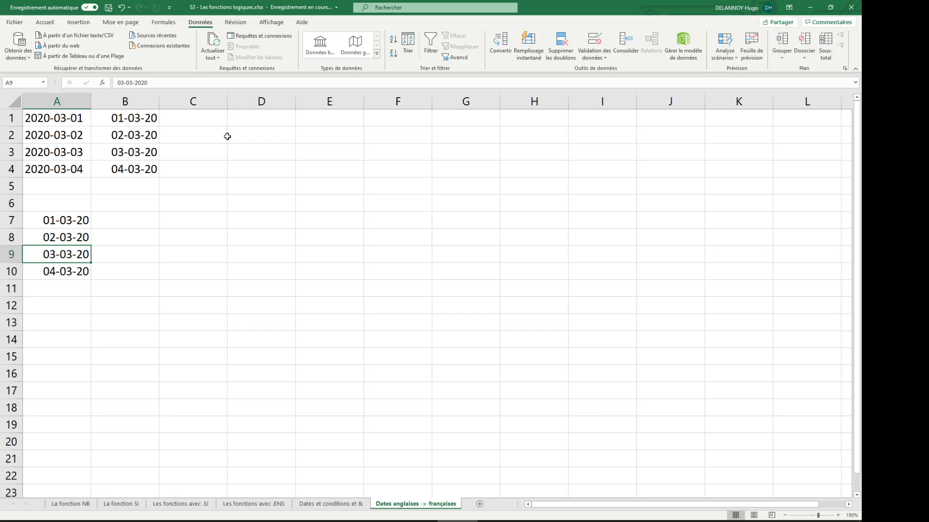